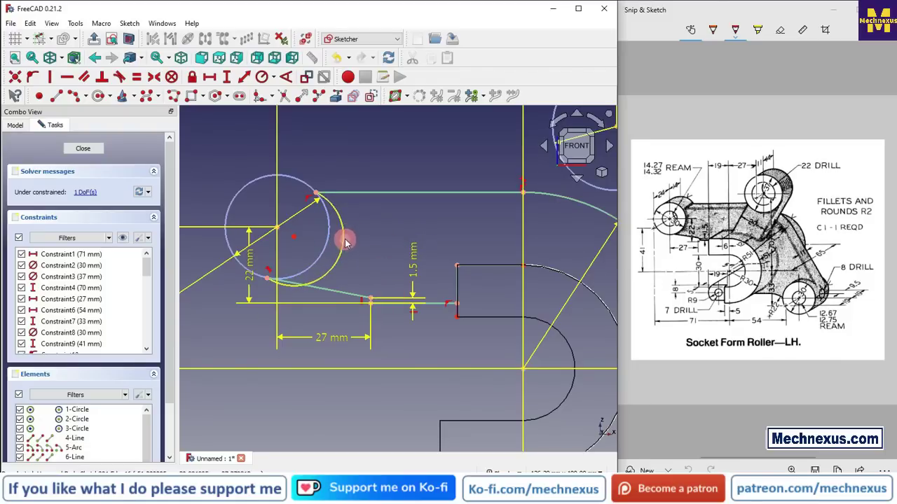
left_click(346, 242)
left_click(236, 203)
left_click(137, 77)
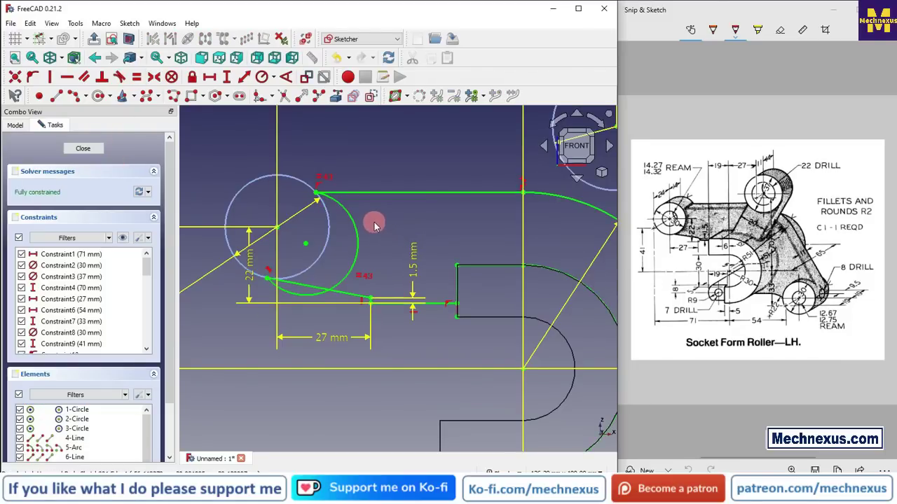
key("ctrl+z")
- Pull the arc at the end of the upper arm inside the adjacent 30 mm circle and constrain it equal to that circle
left_click_drag(342, 245, 319, 243)
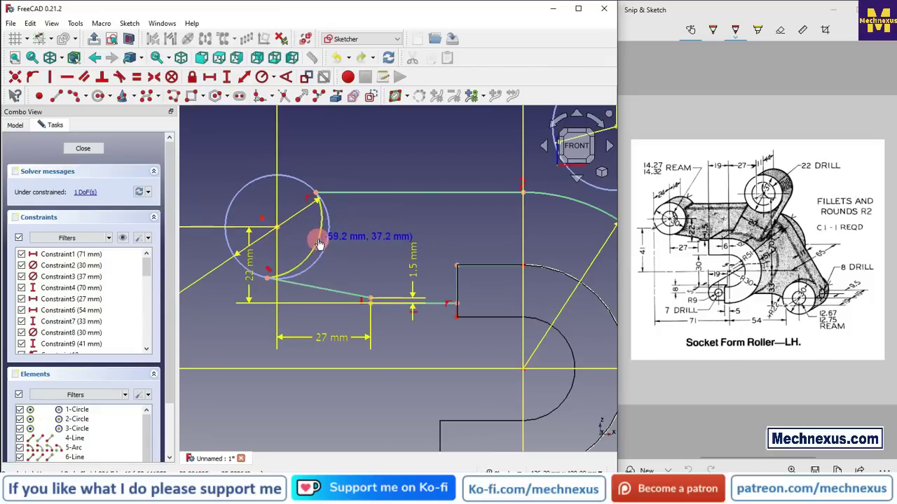
left_click(319, 243)
left_click(286, 176)
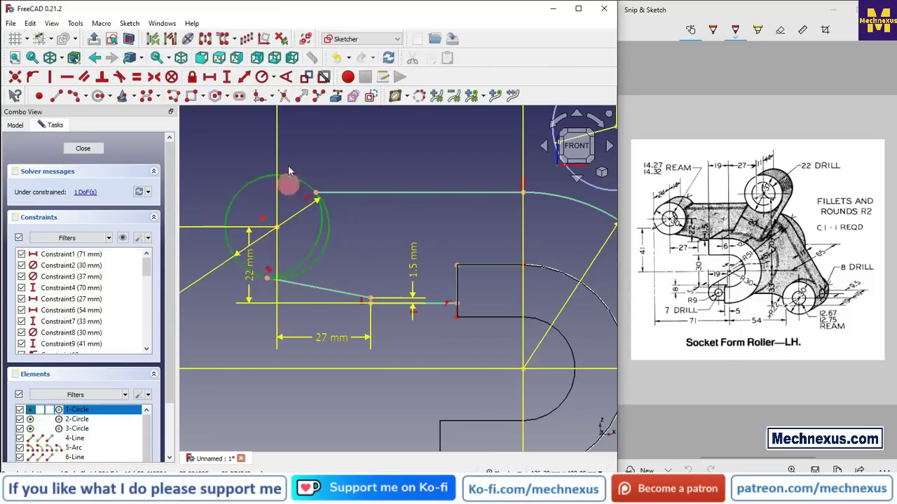
left_click(138, 82)
- Close the arm profile sketch and switch the model display to As is mode
scroll(280, 210, "down", 3)
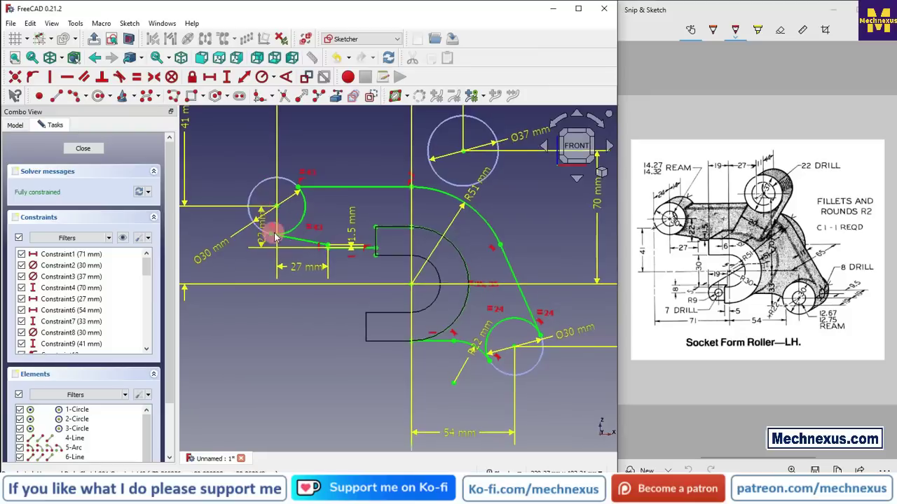
scroll(224, 203, "down", 2)
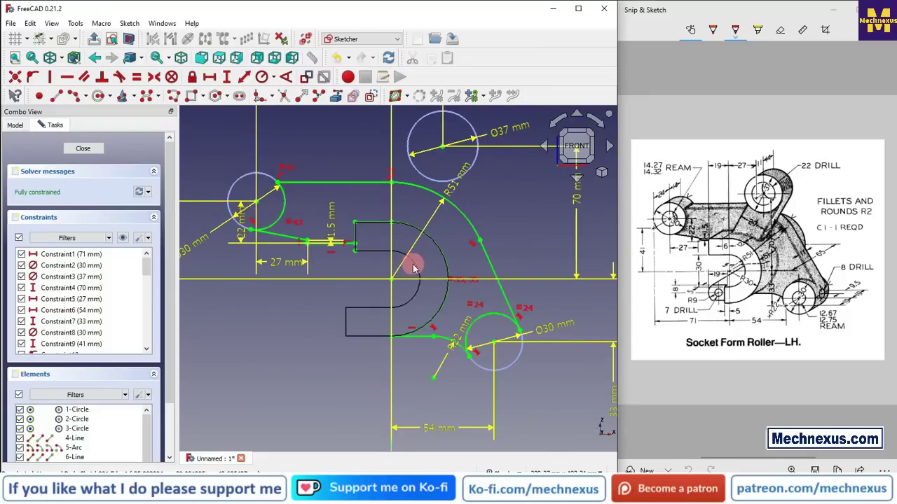
mouse_move(413, 268)
middle_mouse_down()
mouse_move(336, 293)
mouse_move(360, 294)
mouse_move(286, 294)
mouse_move(299, 292)
middle_mouse_up()
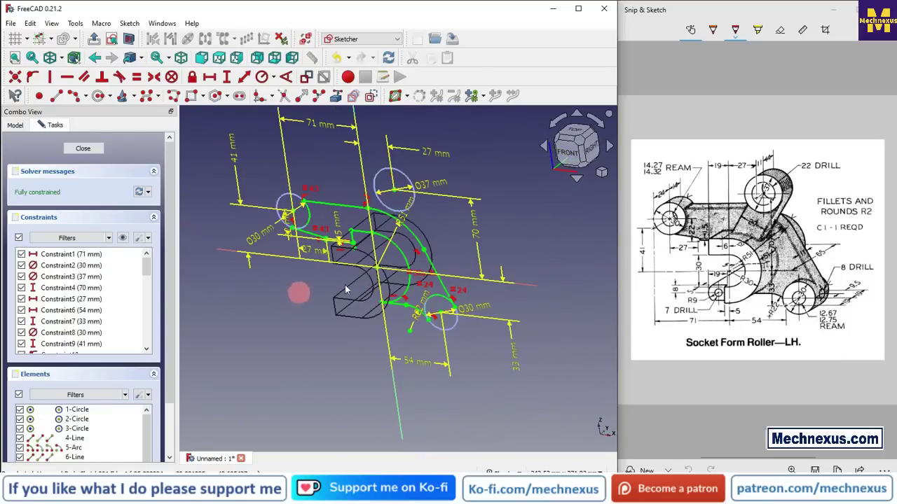
key("alt+Tab")
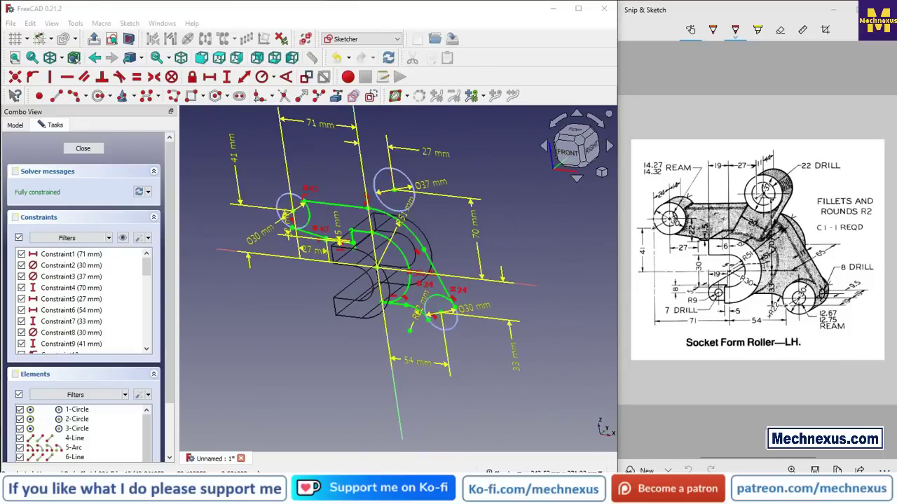
left_click(89, 149)
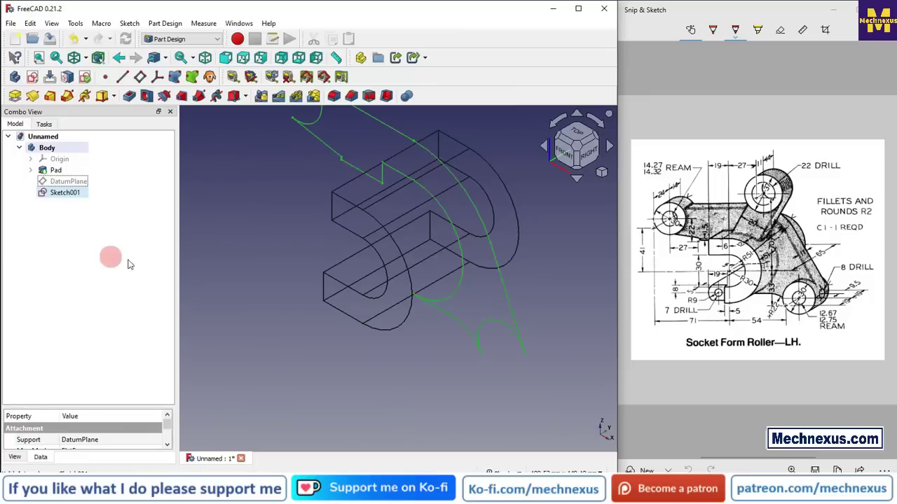
scroll(268, 343, "down", 2)
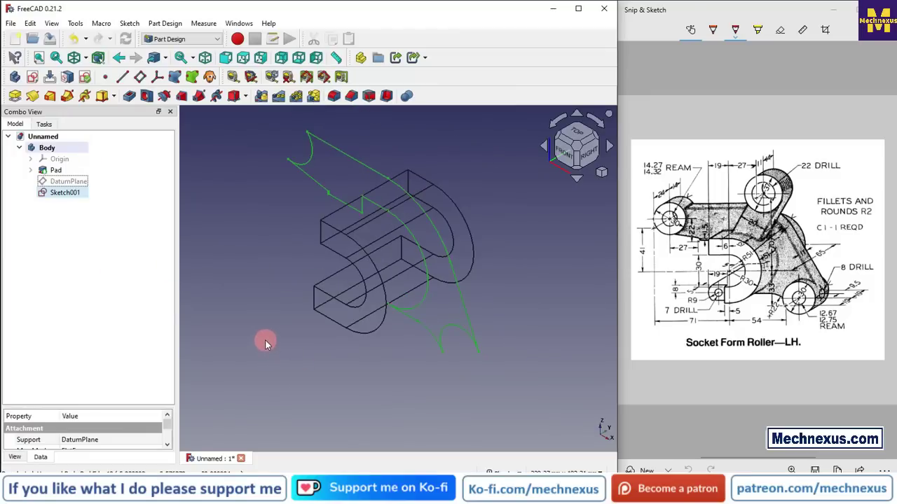
key("v")
key("1")
- Pad the arm profile sketch to a length of 11 mm, symmetric to its plane
left_click(18, 102)
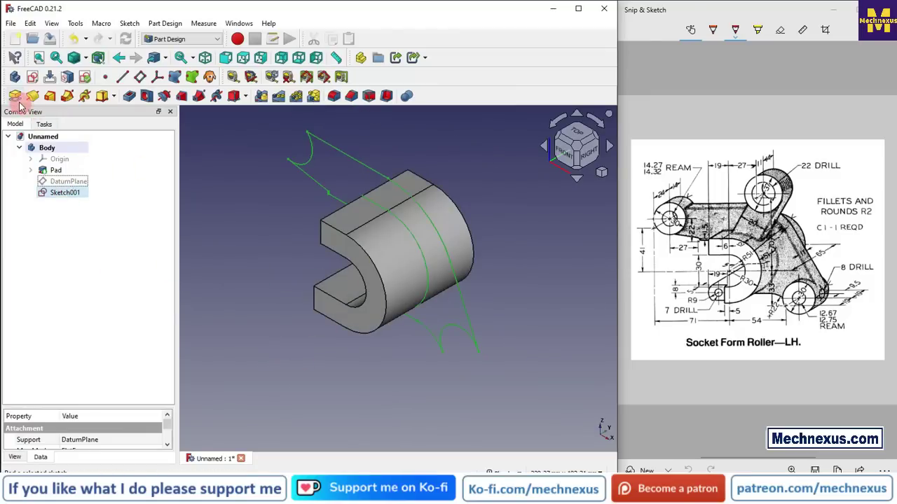
left_click(232, 253)
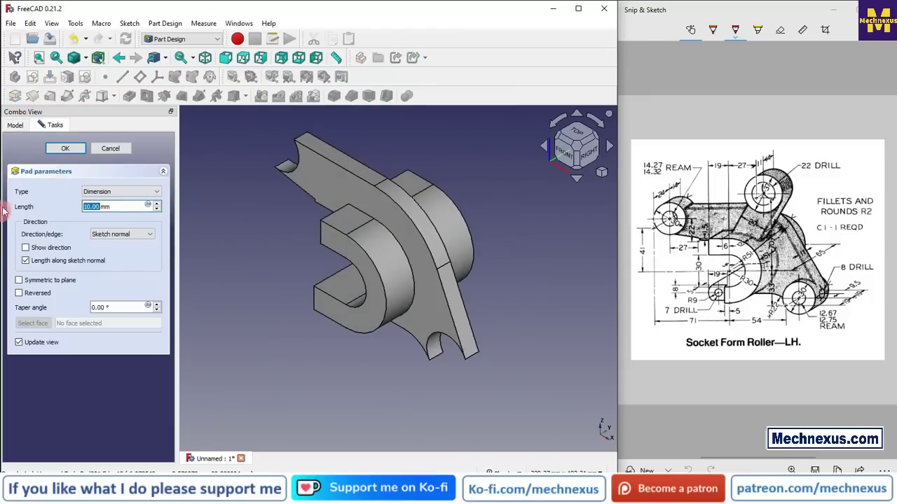
type("11")
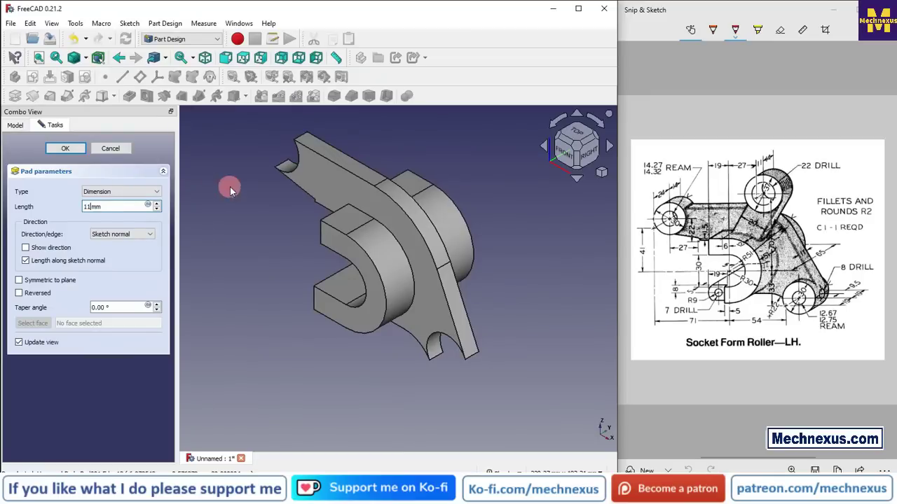
left_click(19, 281)
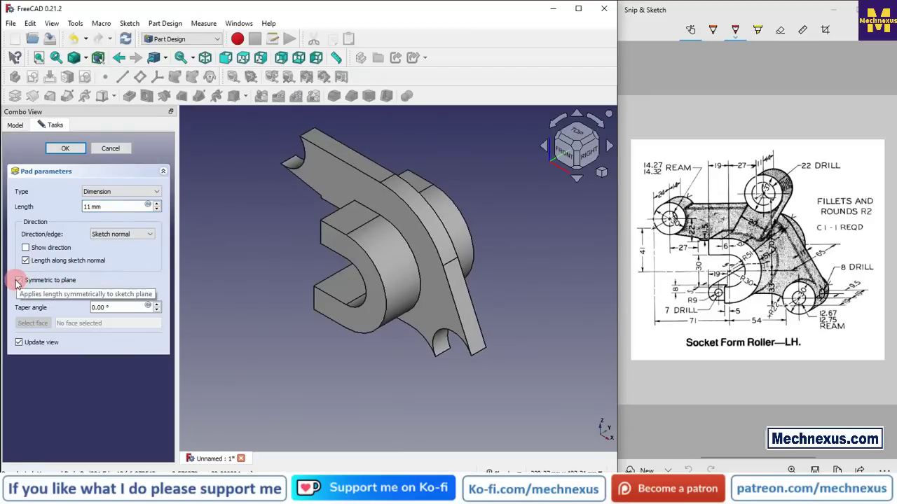
left_click(69, 149)
left_click(213, 186)
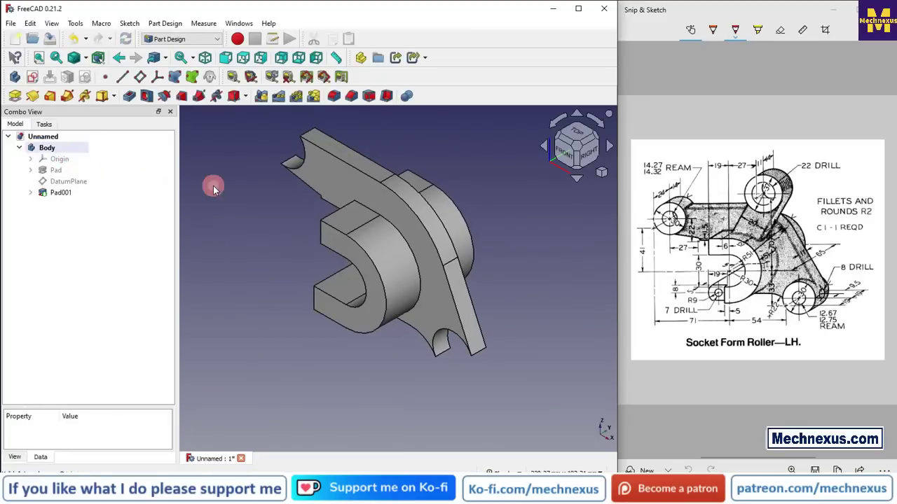
- Start a new sketch on the front face of the padded arm and switch the display to Wireframe
key("alt+Tab")
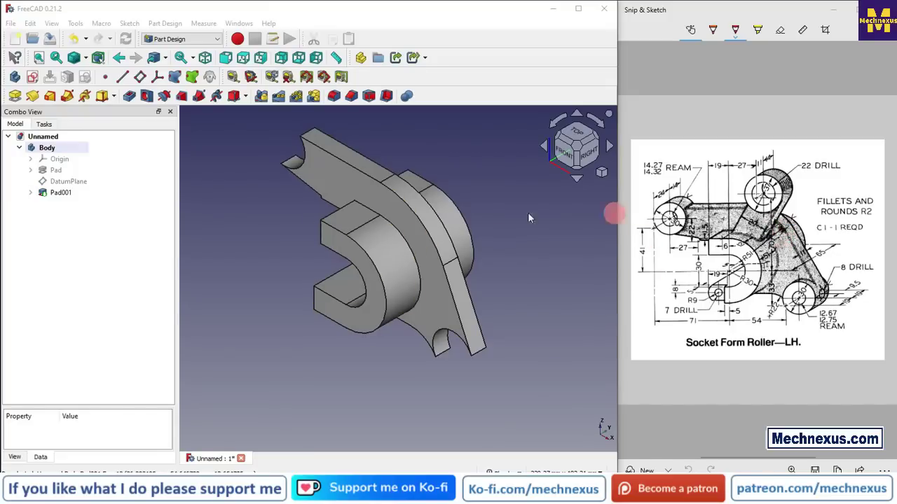
left_click(420, 228)
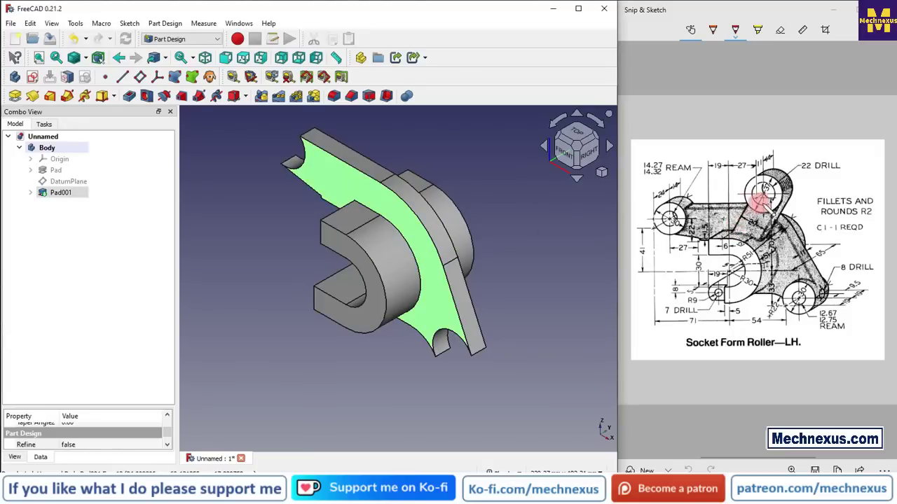
left_click(32, 77)
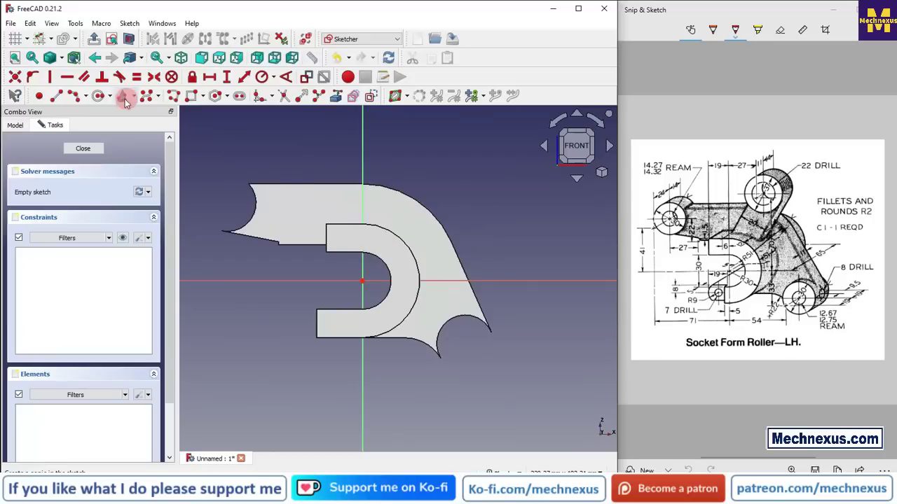
left_click(62, 58)
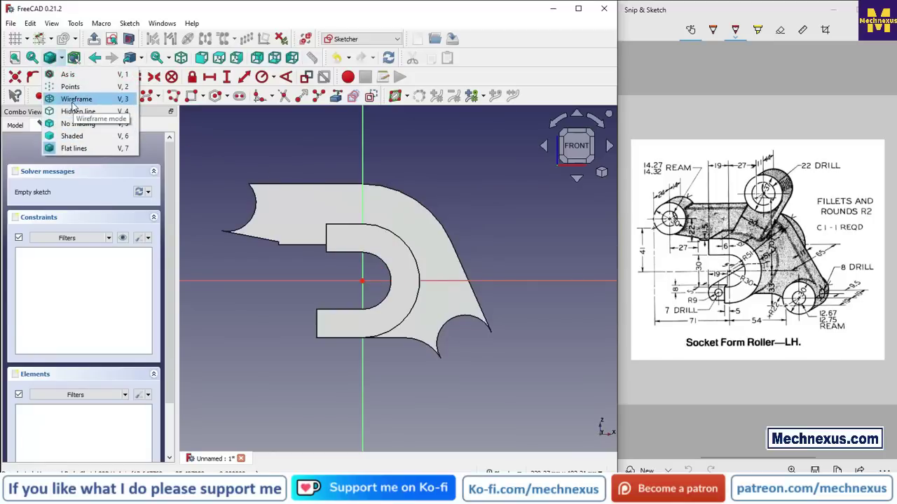
left_click(77, 99)
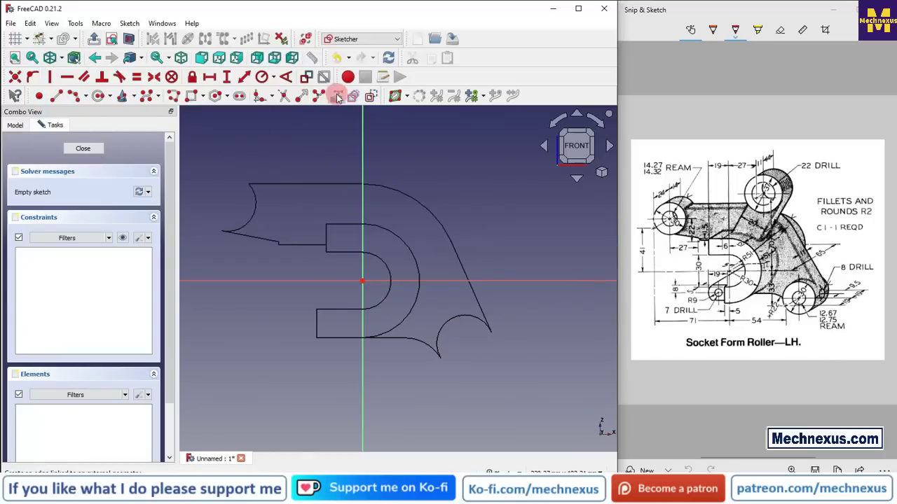
- Reference the socket's outer arc and its upper straight edge as external geometry in the sketch
left_click(379, 225)
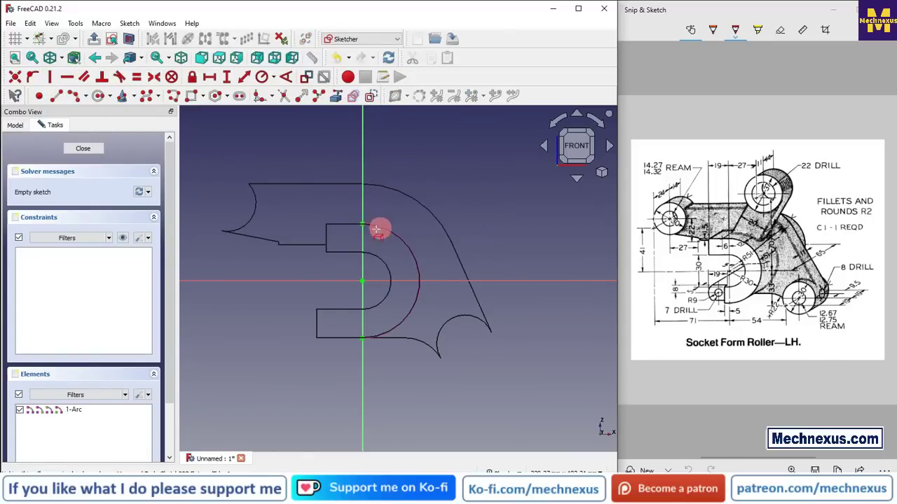
left_click(340, 225)
scroll(372, 220, "up", 2)
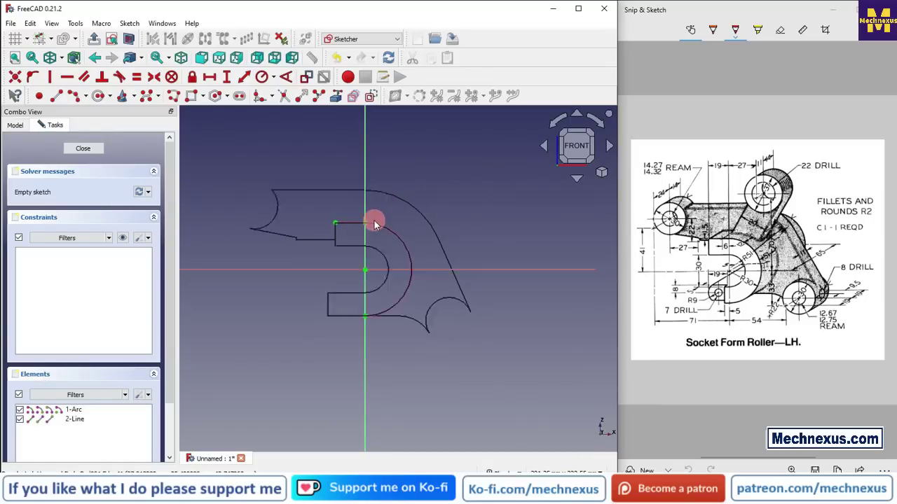
scroll(395, 176, "down", 2)
- Sketch a circle about 27 mm in diameter above the arm's curved upper edge
left_click(102, 96)
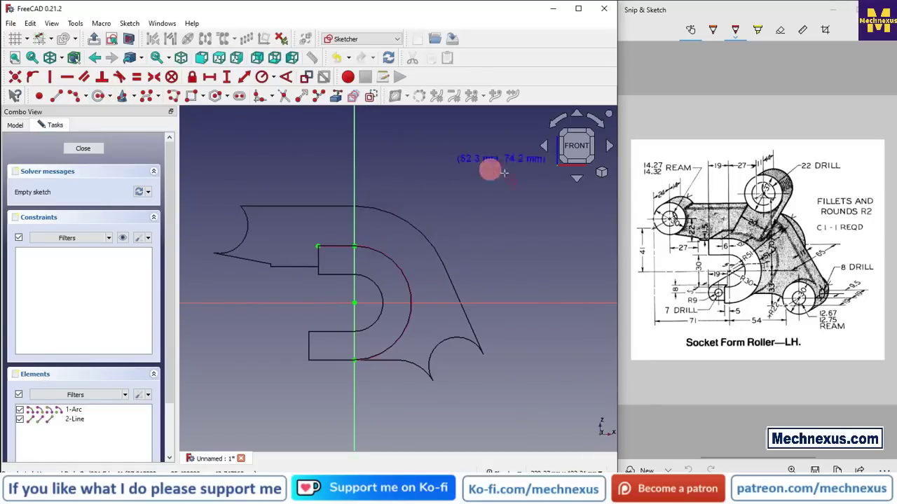
left_click(424, 153)
left_click(443, 173)
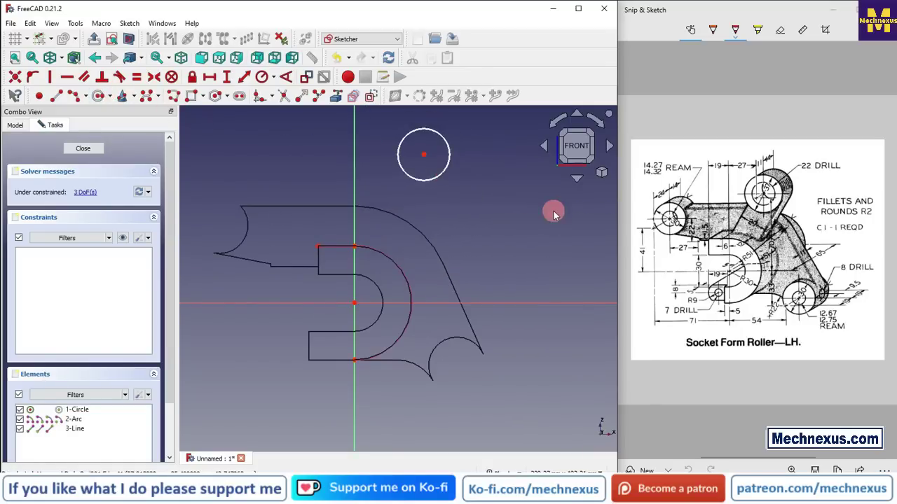
- Set the vertical distance from the origin to the circle's centre to 70 mm and place the dimension clear of the profile
left_click(355, 306)
left_click(424, 154)
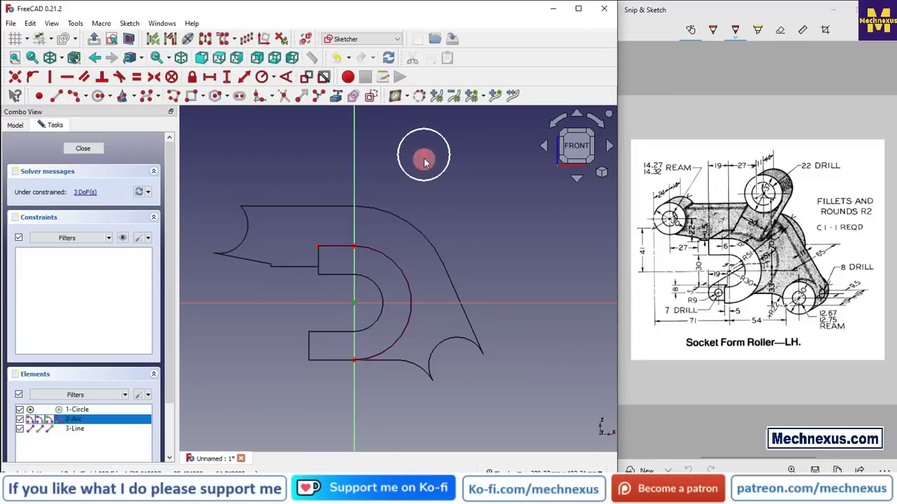
left_click(227, 77)
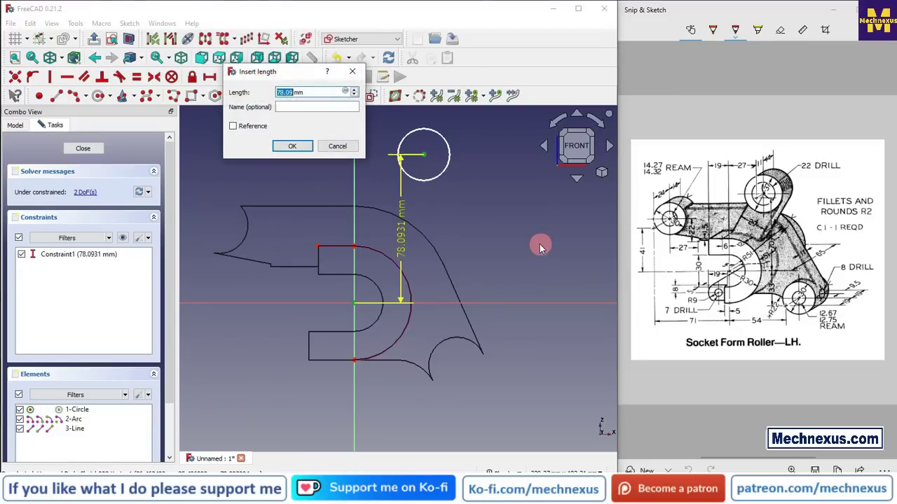
type("70")
key("Return")
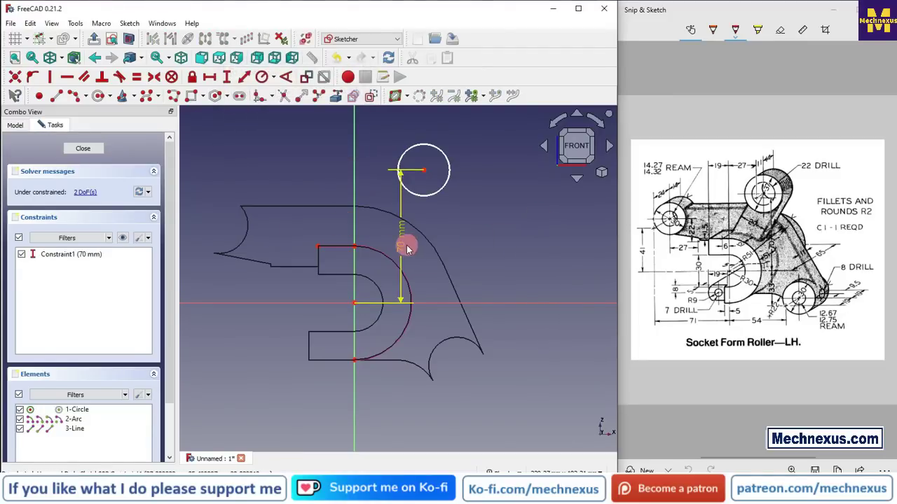
left_click_drag(412, 245, 526, 246)
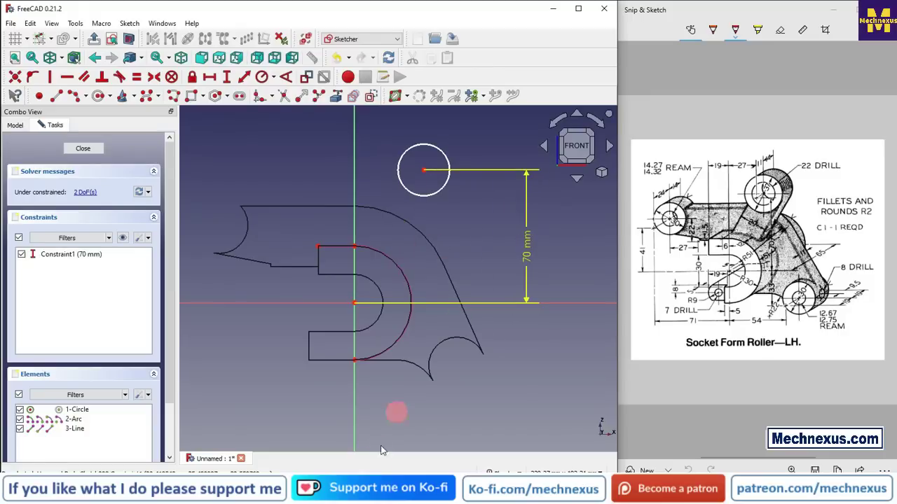
- Constrain the circle's diameter to 37 mm
left_click(269, 77)
left_click(302, 107)
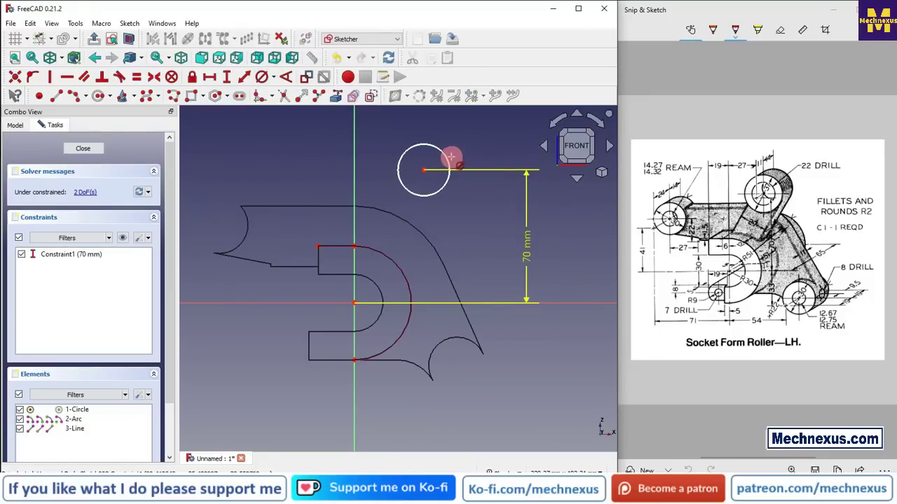
left_click(445, 156)
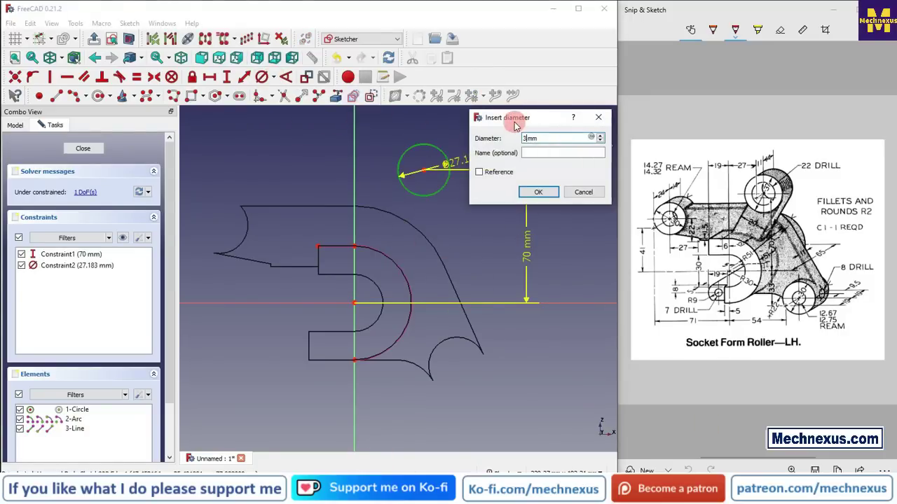
key("Return")
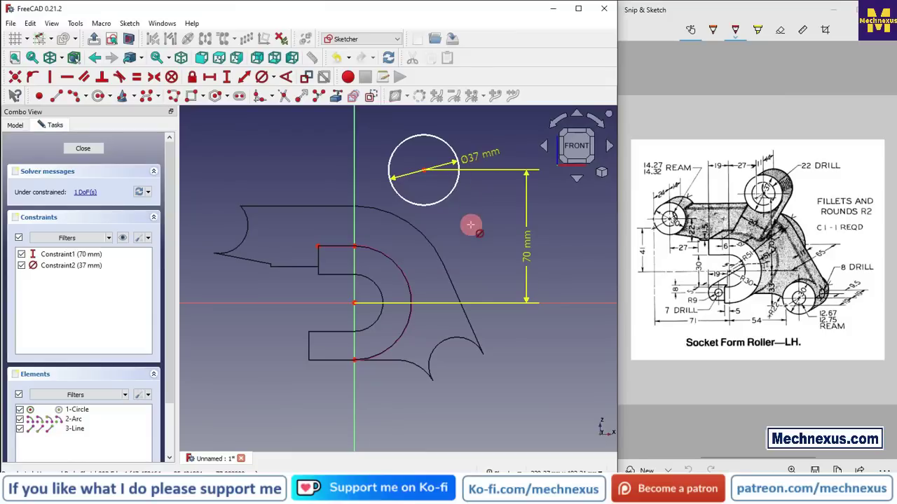
- Set the horizontal distance from the origin to the circle's centre to 27 mm
left_click(209, 76)
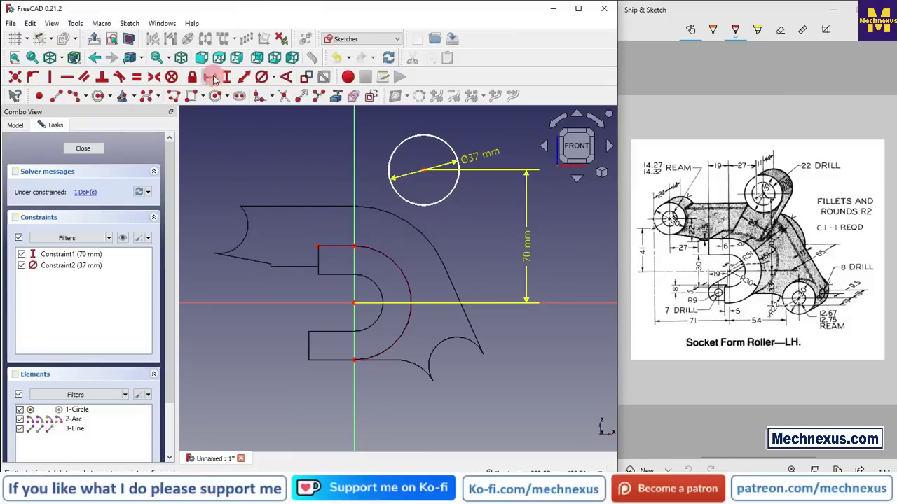
left_click(355, 303)
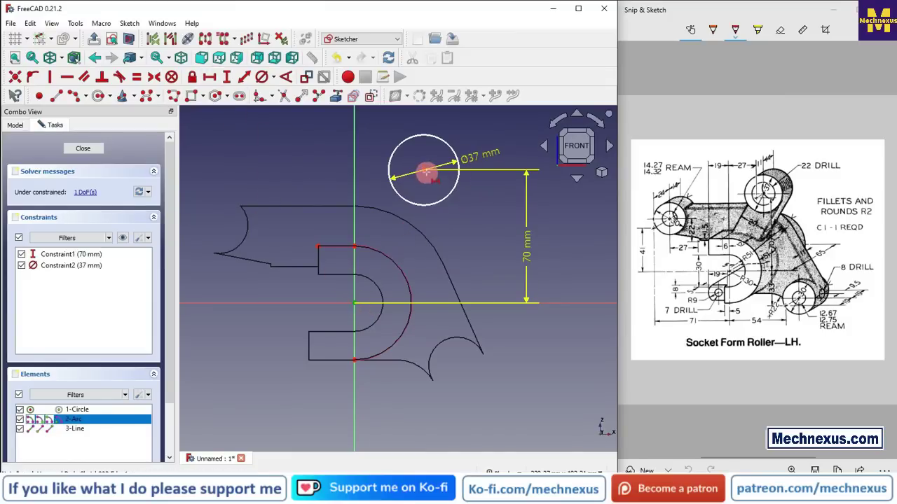
left_click(425, 174)
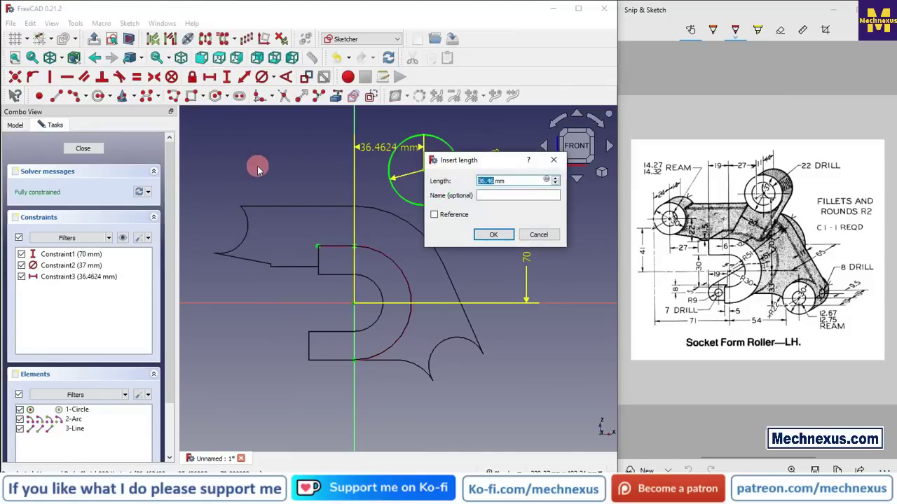
type("27")
key("Return")
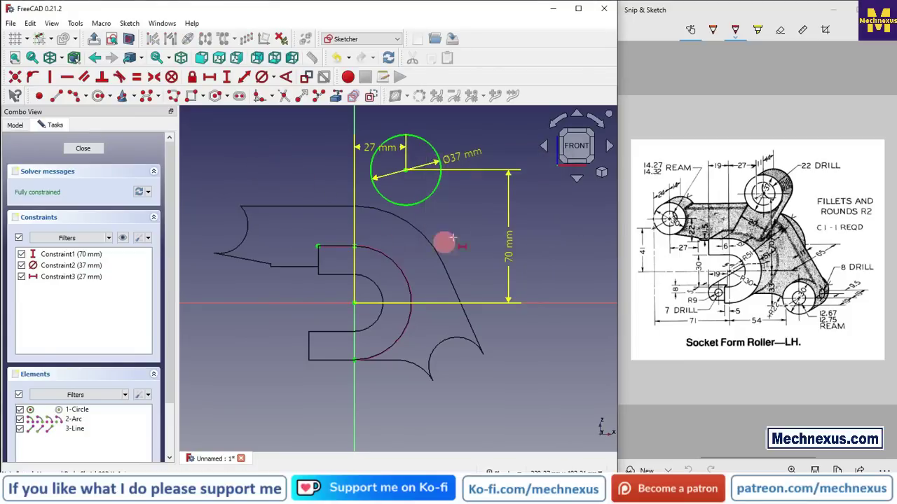
- Convert the 37 mm circle to construction geometry and place its 27 mm horizontal dimension clear of the circle
left_click(421, 201)
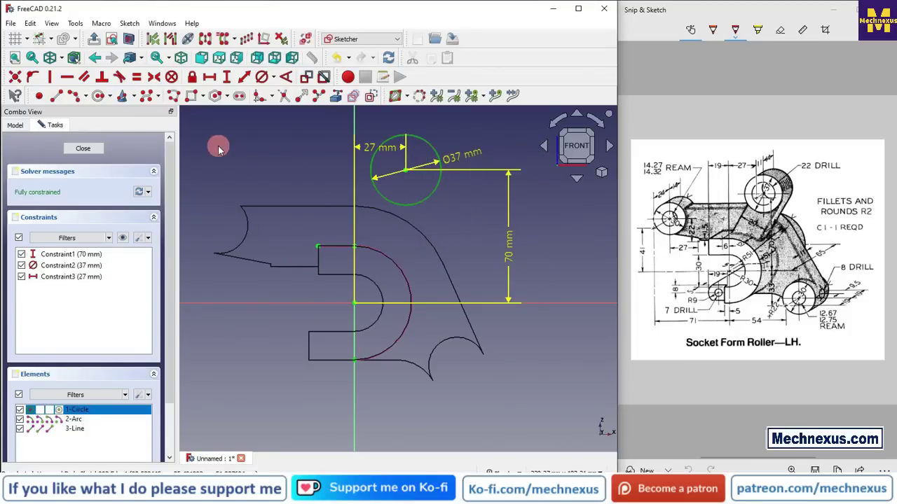
left_click(370, 96)
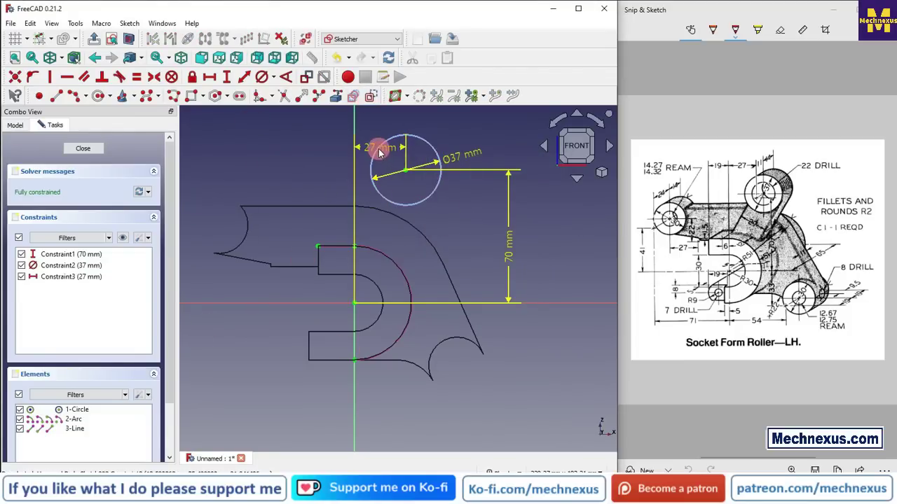
left_click_drag(379, 153, 330, 127)
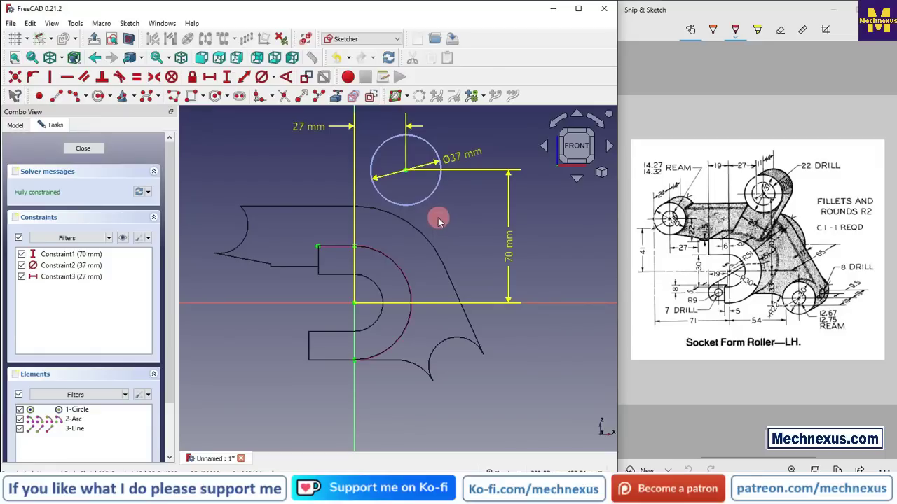
- Sketch a slanted line from the inner profile's upper horizontal edge to the lower-left side of the construction circle
scroll(408, 240, "up", 2)
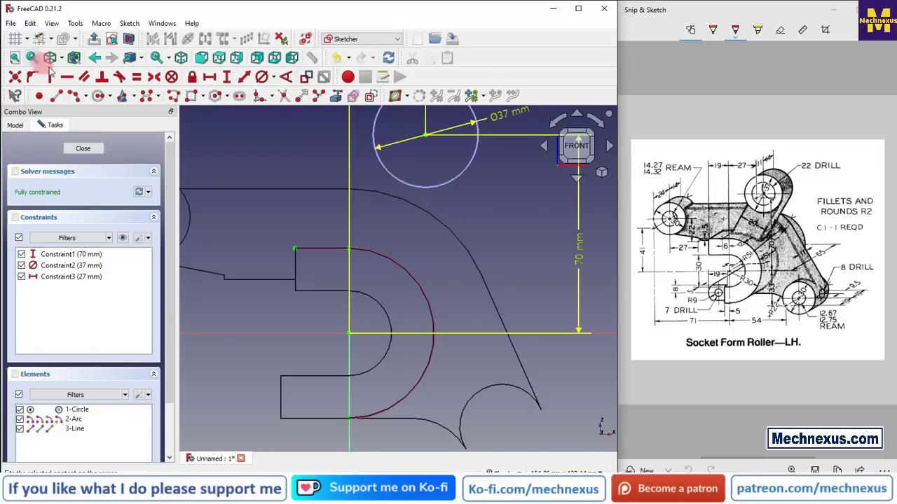
left_click(56, 95)
left_click(322, 248)
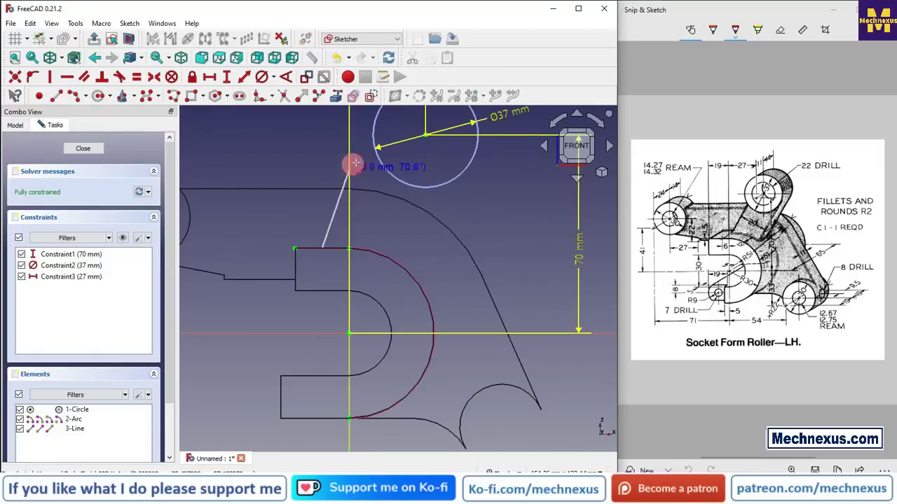
left_click(377, 155)
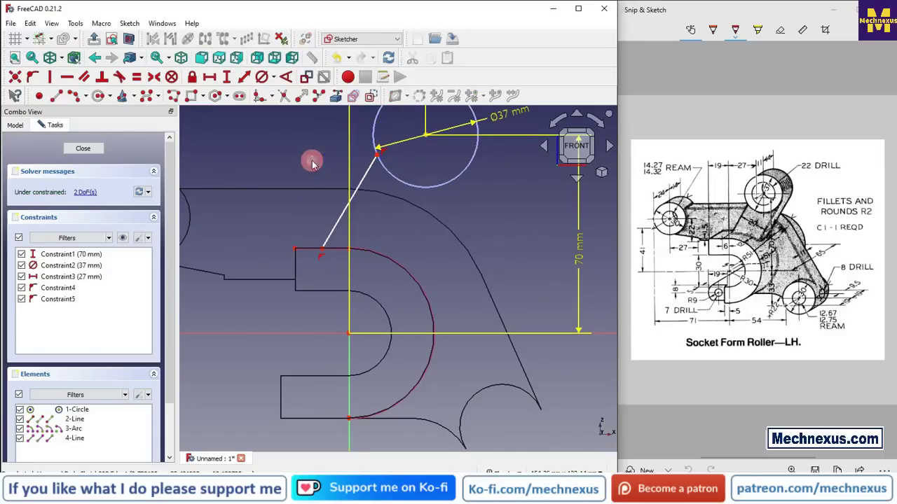
right_click(315, 252)
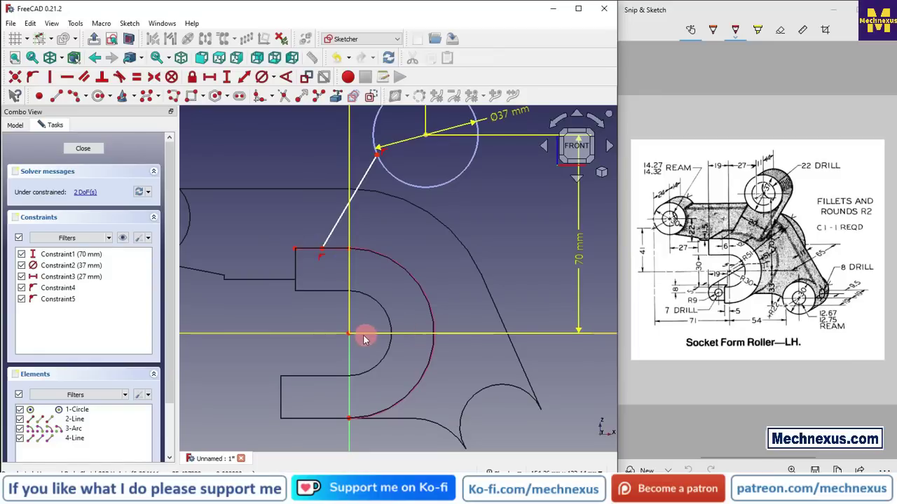
- Set the horizontal distance from the origin to the slanted line's lower end to 6 mm and place the dimension clear of the profile
left_click(318, 251)
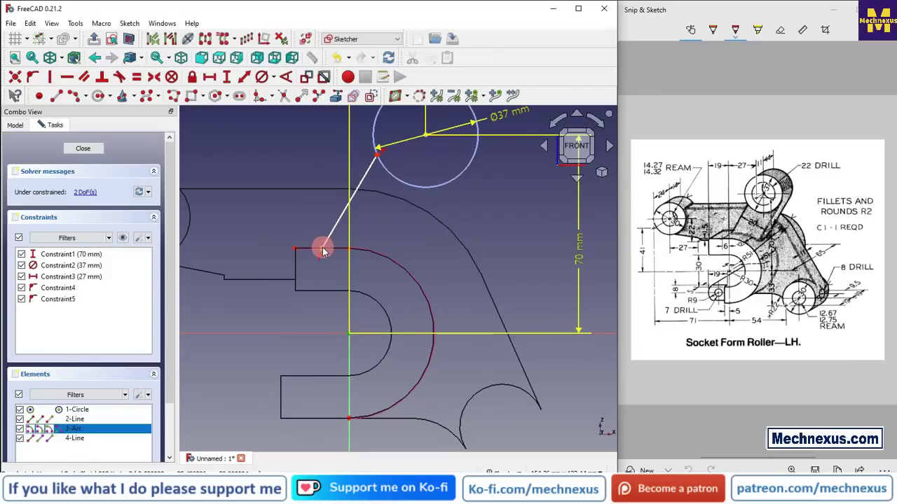
left_click(208, 76)
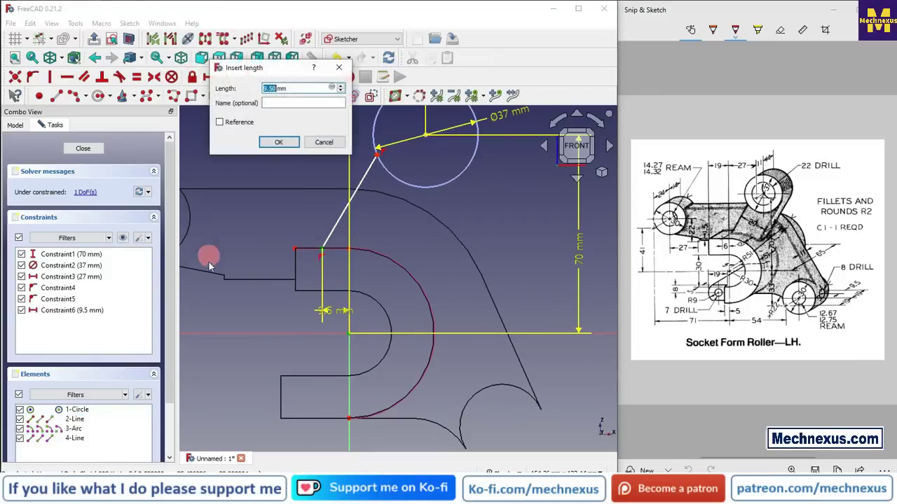
type("6")
key("Return")
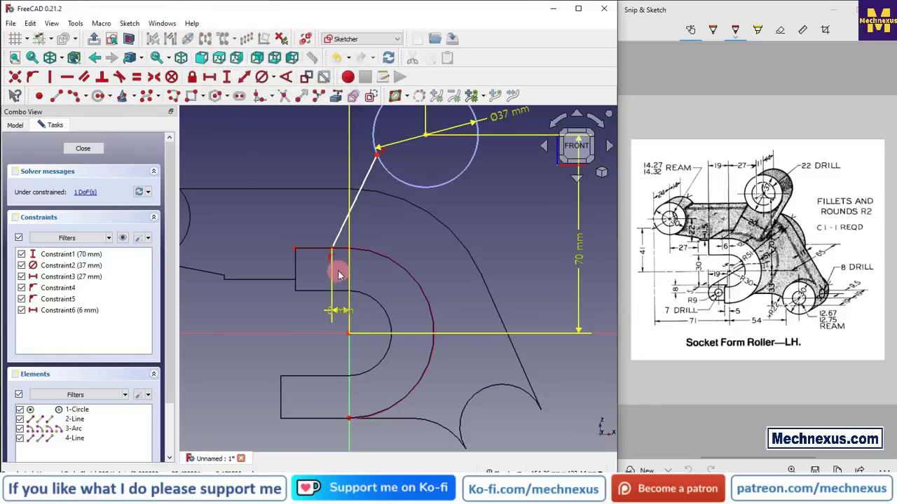
left_click_drag(338, 314, 285, 315)
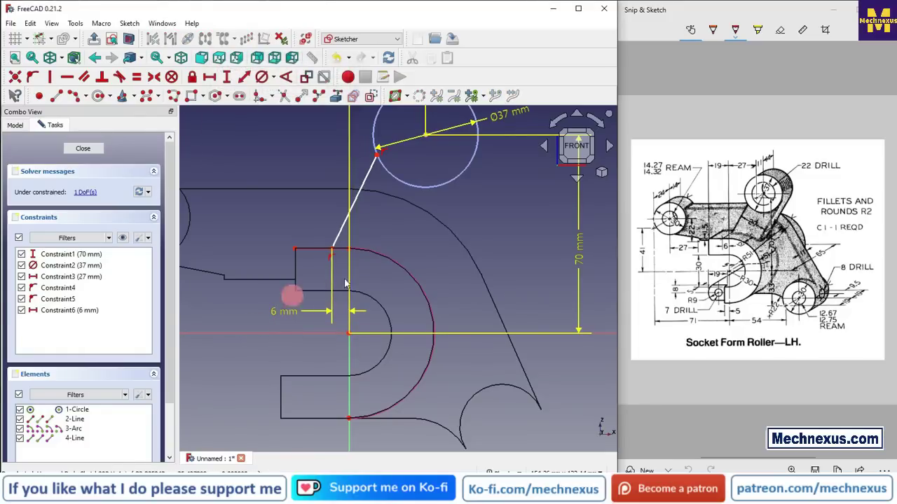
- Sketch a second slanted line outward from the inner profile's large arc and constrain it parallel to the first line
left_click(76, 95)
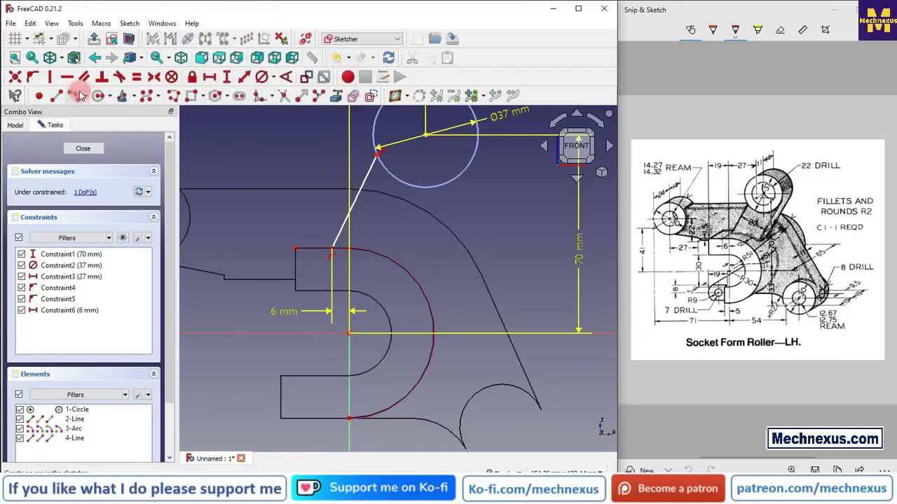
left_click(411, 275)
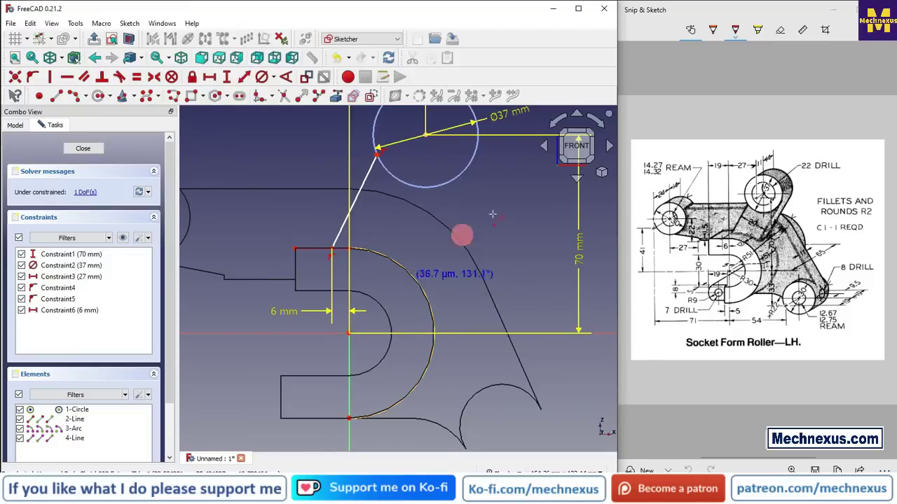
left_click(511, 168)
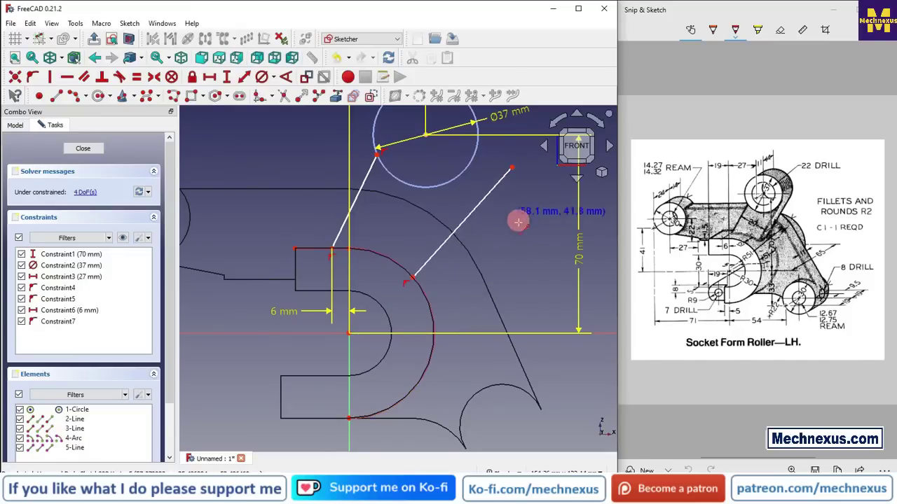
left_click(365, 180)
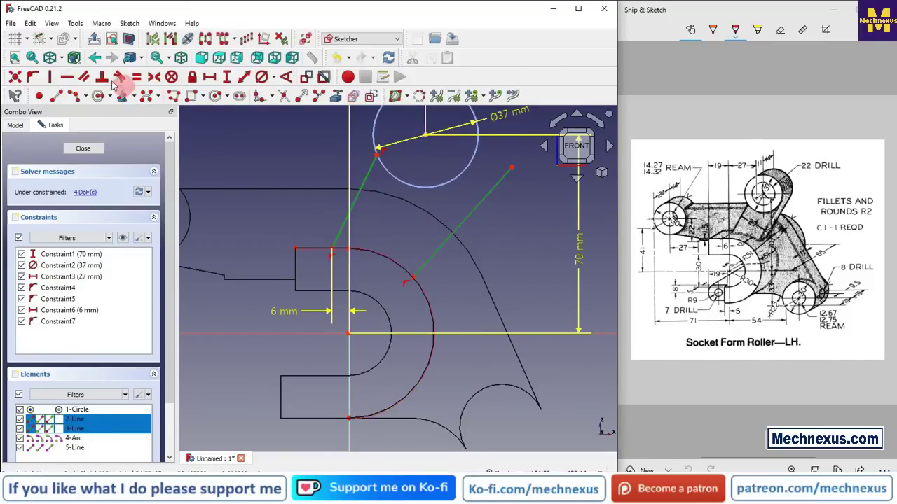
left_click(84, 77)
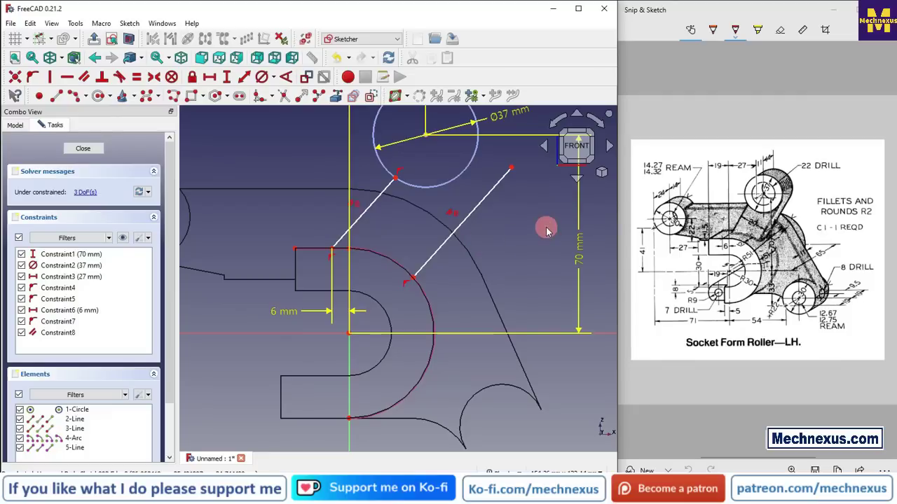
- Set the distance between the two parallel lines to 27 mm and place the dimension outside the second line
left_click(414, 280)
left_click(362, 218)
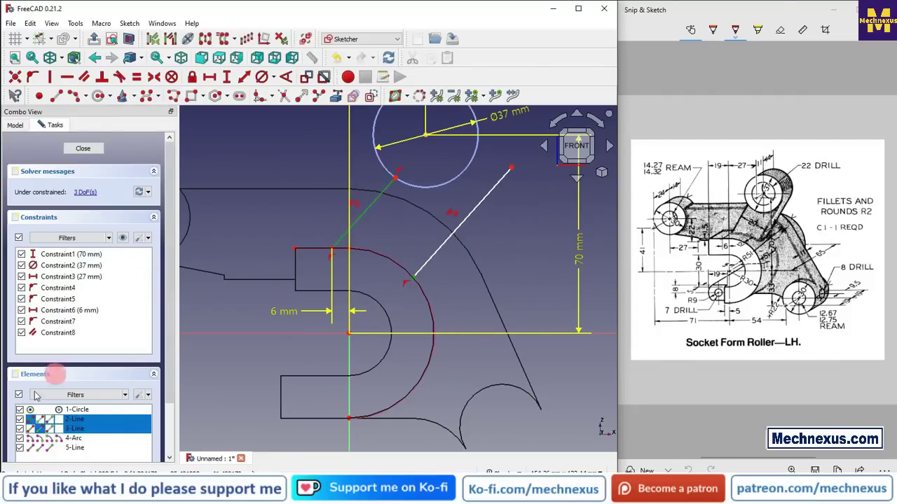
left_click(240, 79)
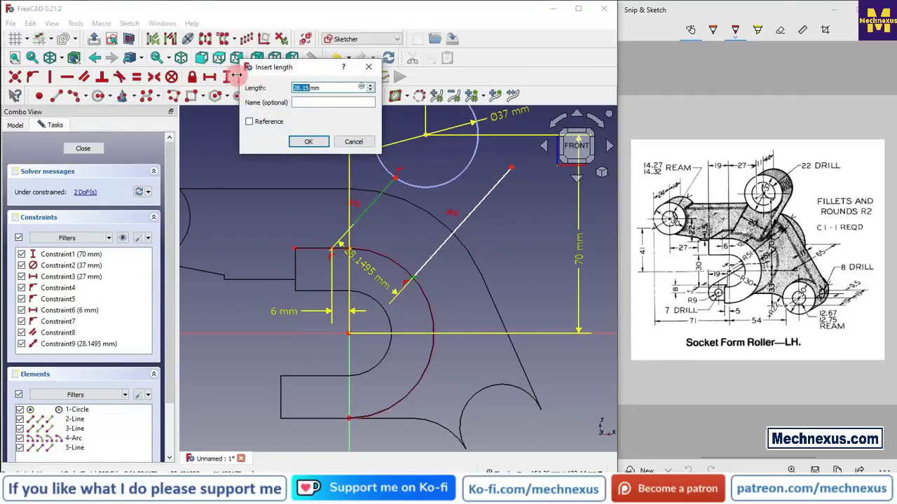
type("2")
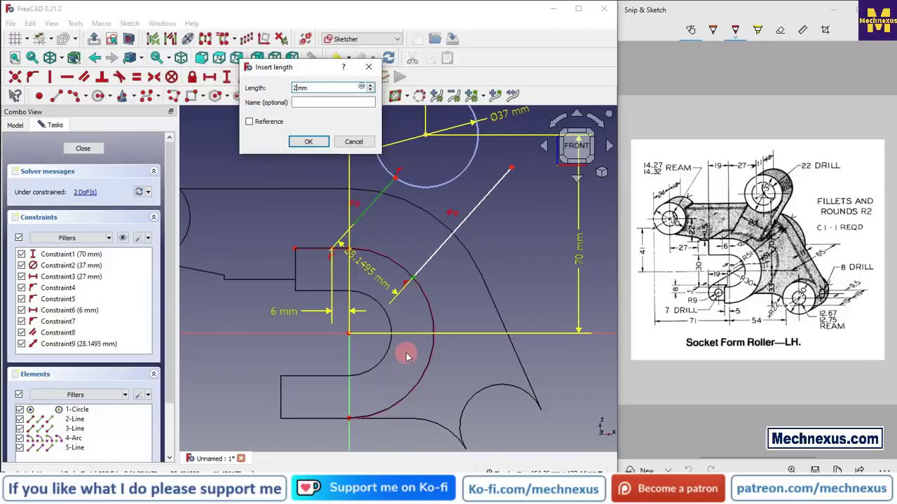
type("7")
key("Return")
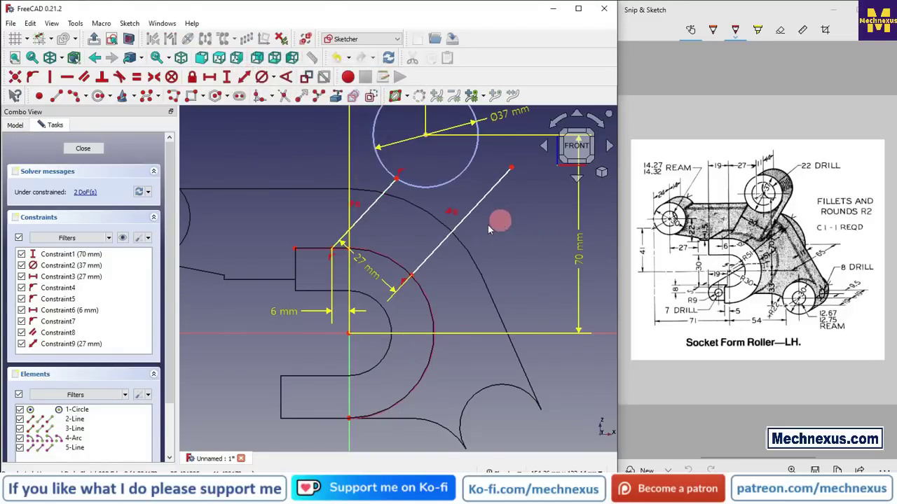
left_click_drag(369, 271, 406, 313)
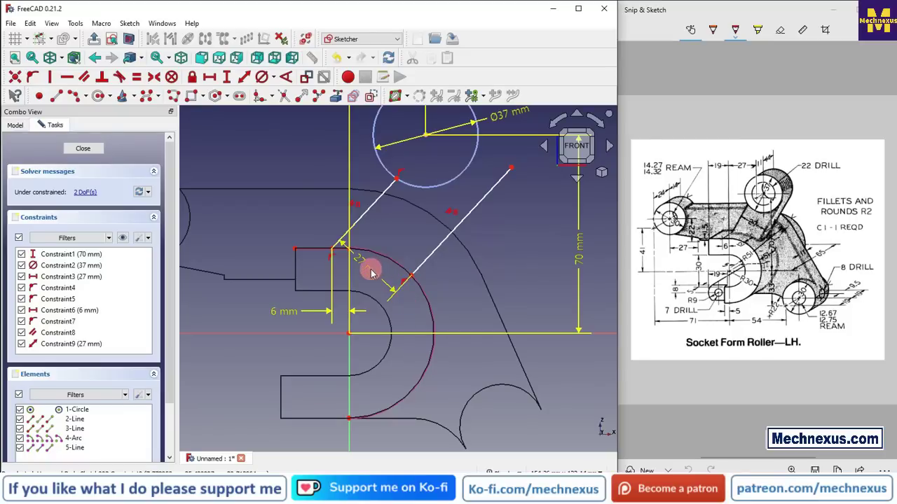
left_click_drag(371, 269, 520, 220)
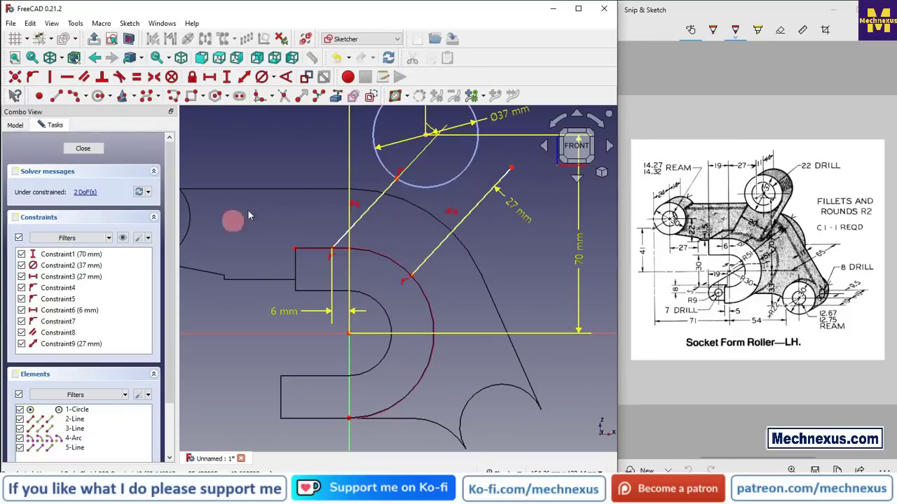
- Constrain the second line tangent to the construction circle and reposition the 27 mm dimension near the line's lower end
scroll(413, 210, "up", 2)
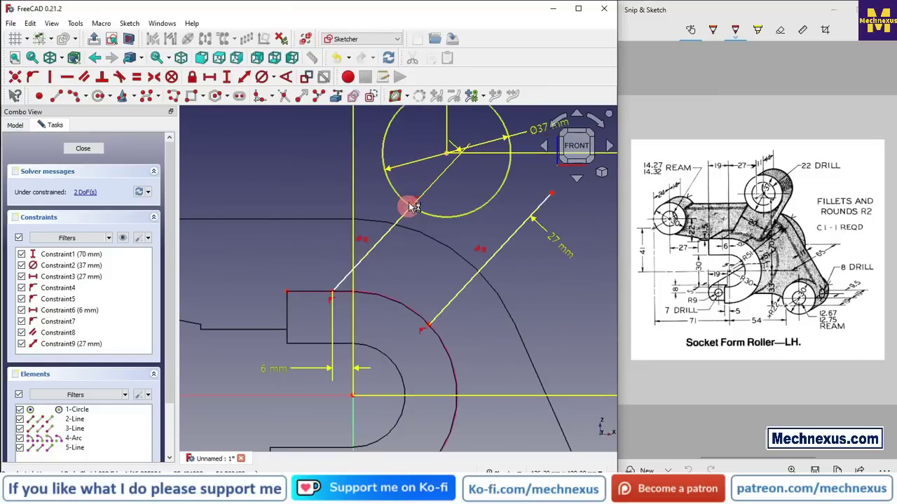
left_click(519, 233)
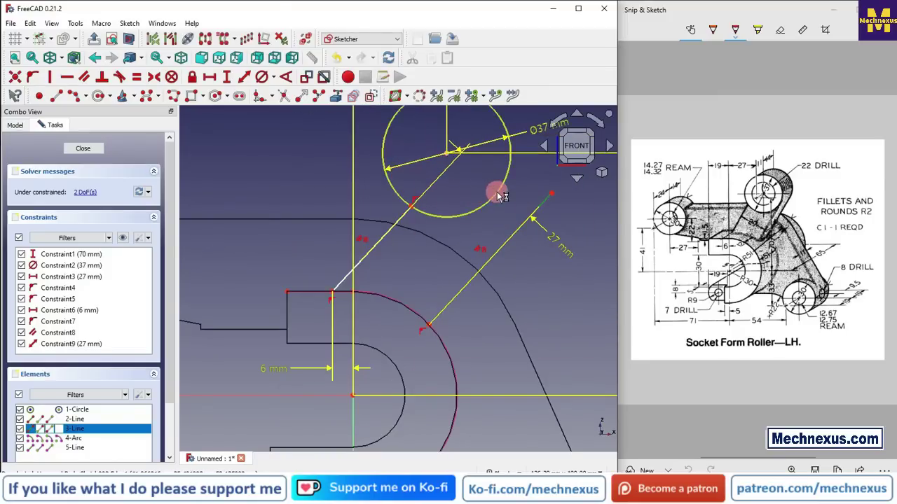
left_click(501, 192)
left_click(119, 77)
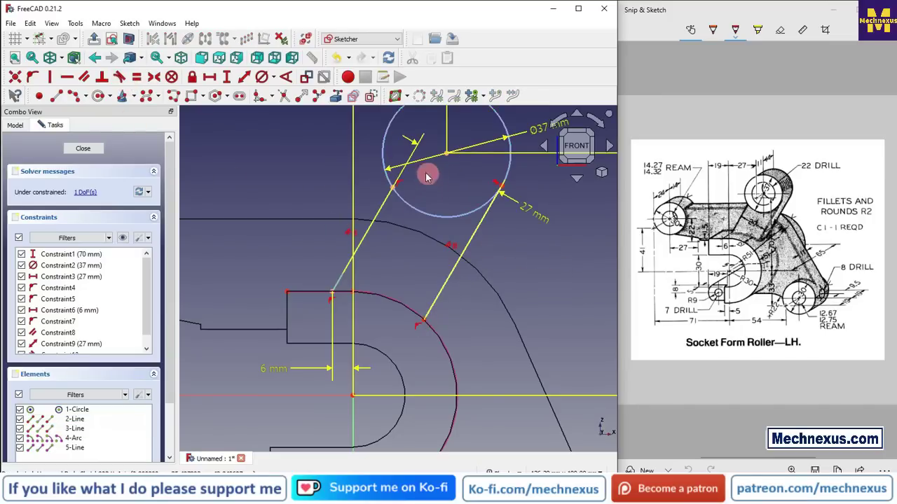
left_click_drag(526, 212, 476, 316)
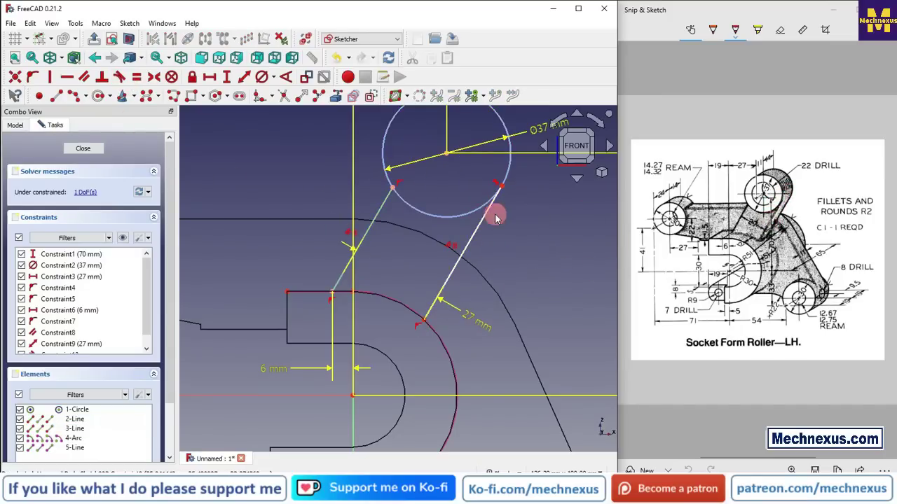
- Draw a three-point arc joining the upper ends of the two parallel lines along the underside of the construction circle
scroll(396, 191, "down", 2)
scroll(392, 196, "up", 2)
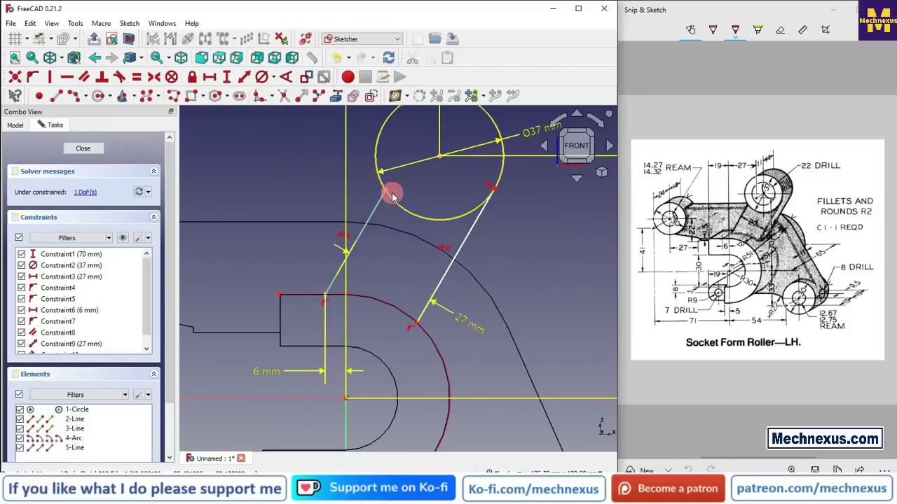
left_click(75, 95)
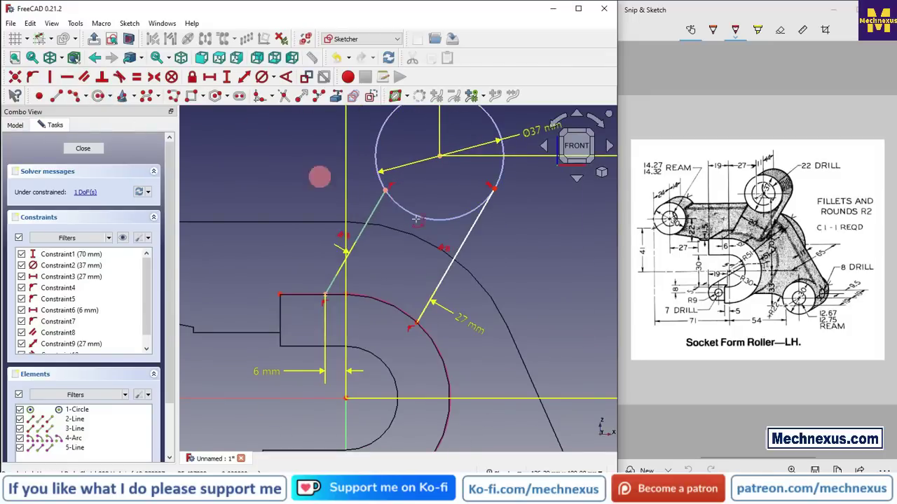
left_click(385, 191)
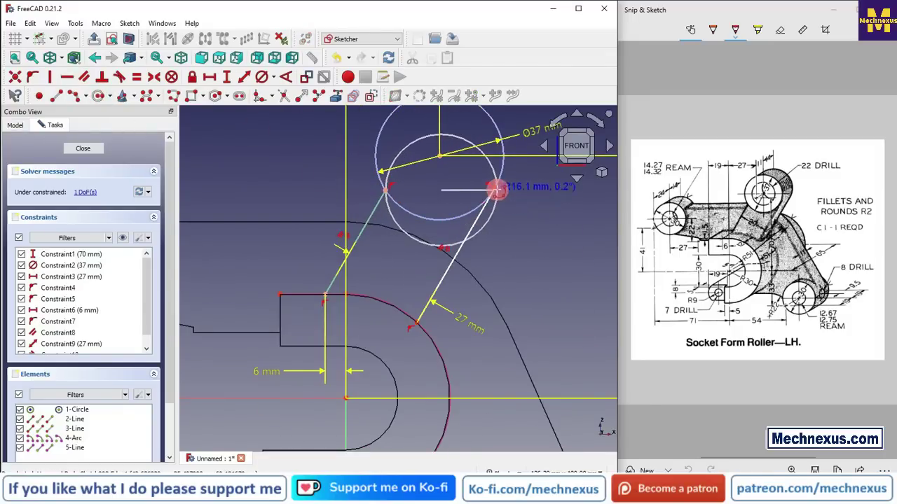
left_click(493, 187)
left_click(444, 215)
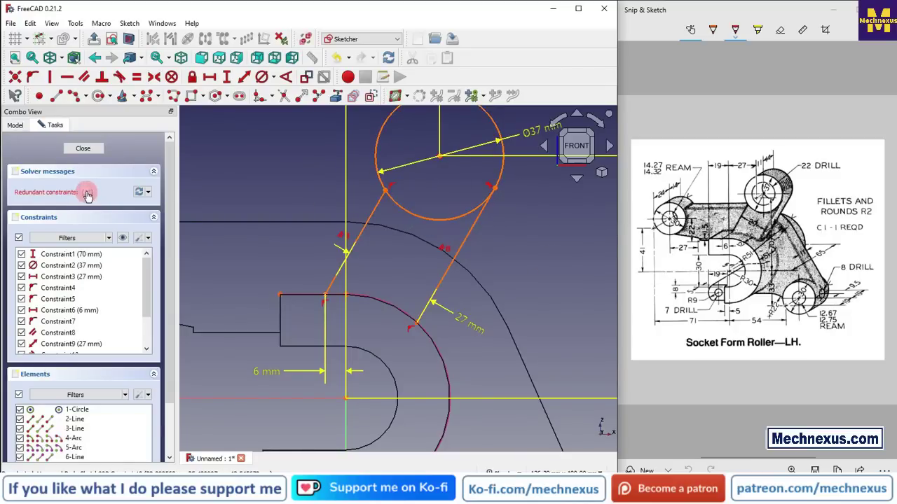
- Delete the redundant tangency constraint added with the new arc
scroll(119, 312, "down", 5)
right_click(66, 282)
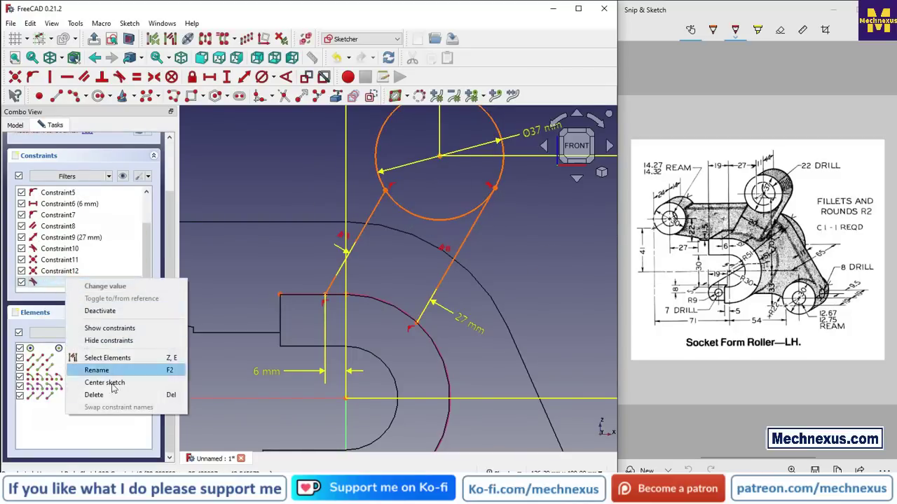
left_click(106, 395)
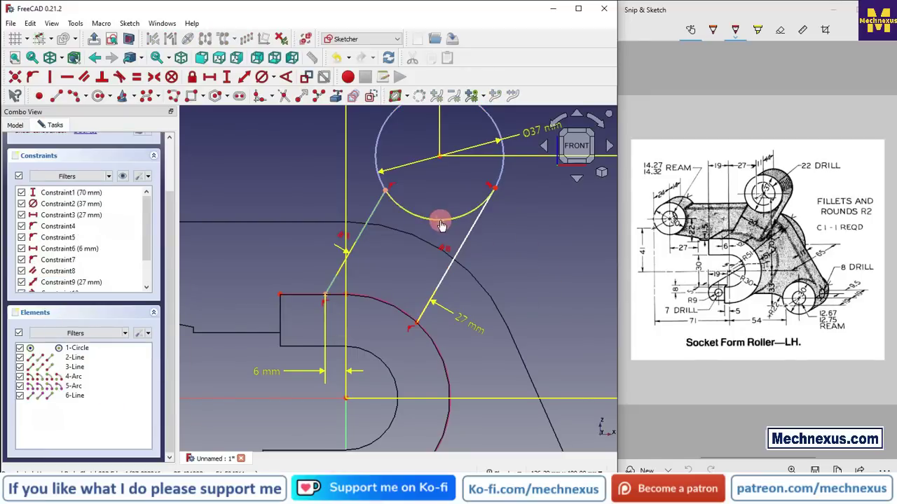
- Pull the arc away from the construction circle and constrain the two to equal radii
mouse_move(440, 224)
left_mouse_down()
mouse_move(440, 233)
mouse_move(440, 224)
left_mouse_up()
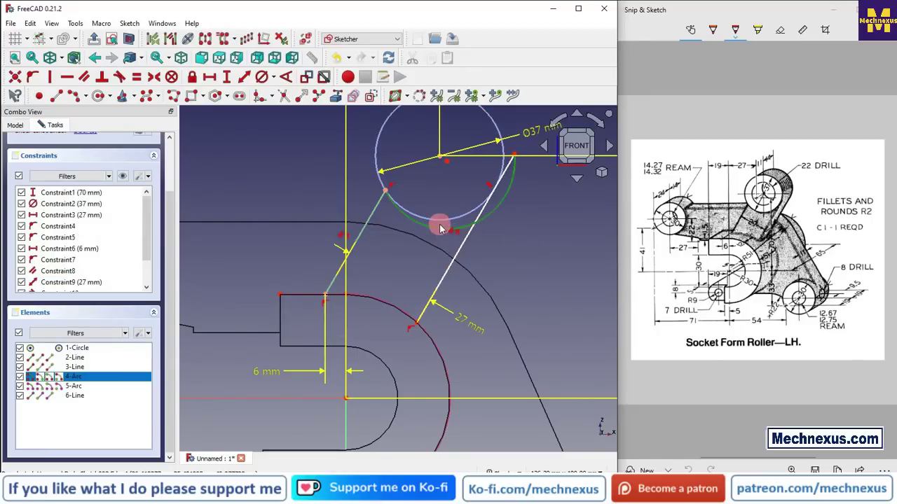
left_click(439, 220)
left_click(138, 77)
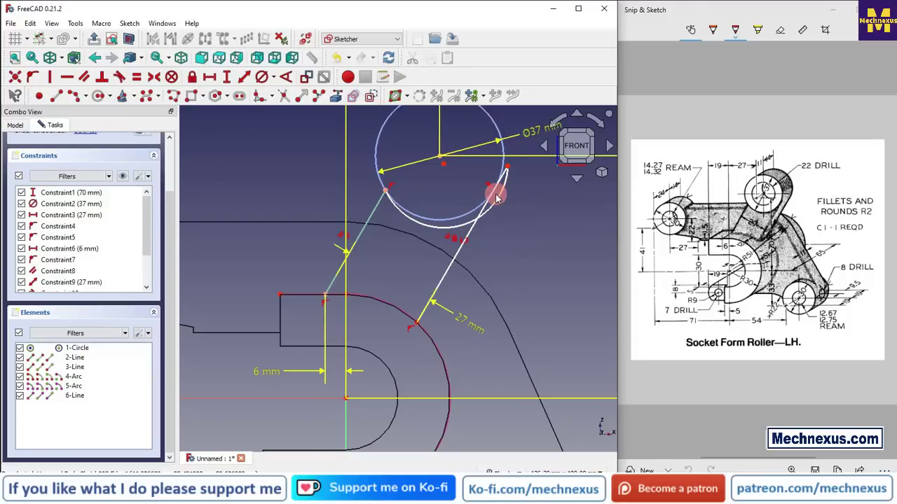
- Constrain the upper end of the second line, shared with the arc, onto the 37 mm construction circle and close the sketch
left_click_drag(496, 203, 475, 226)
left_click(480, 220)
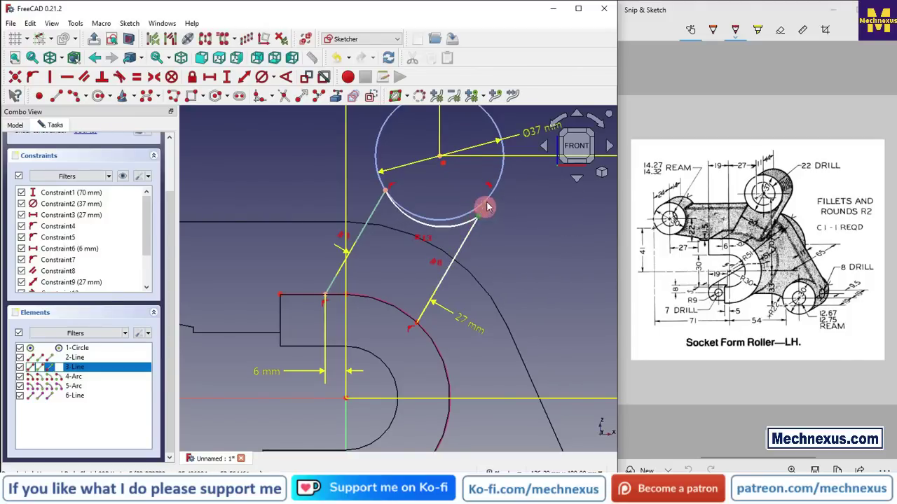
left_click(490, 192)
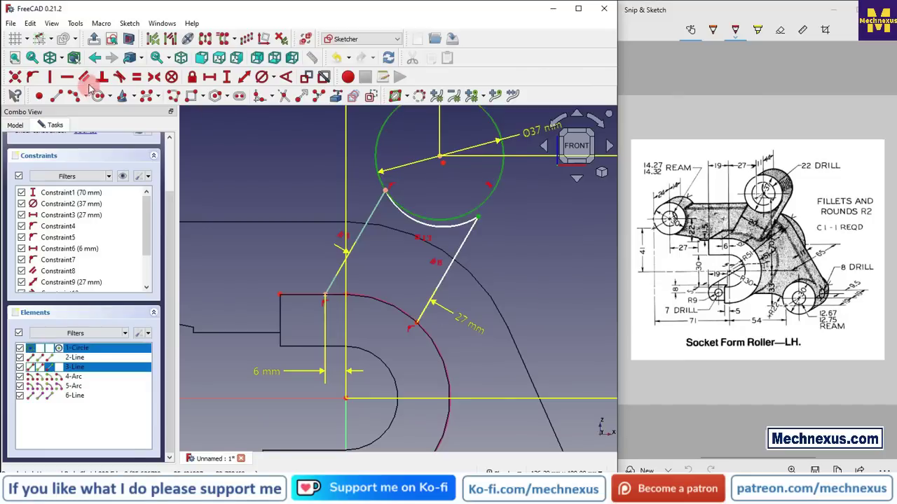
left_click(32, 77)
scroll(410, 270, "down", 2)
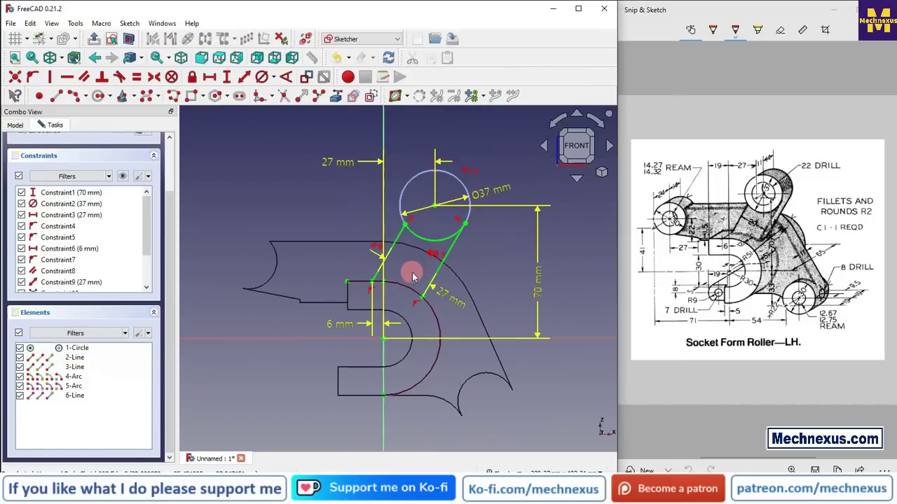
scroll(427, 252, "up", 1)
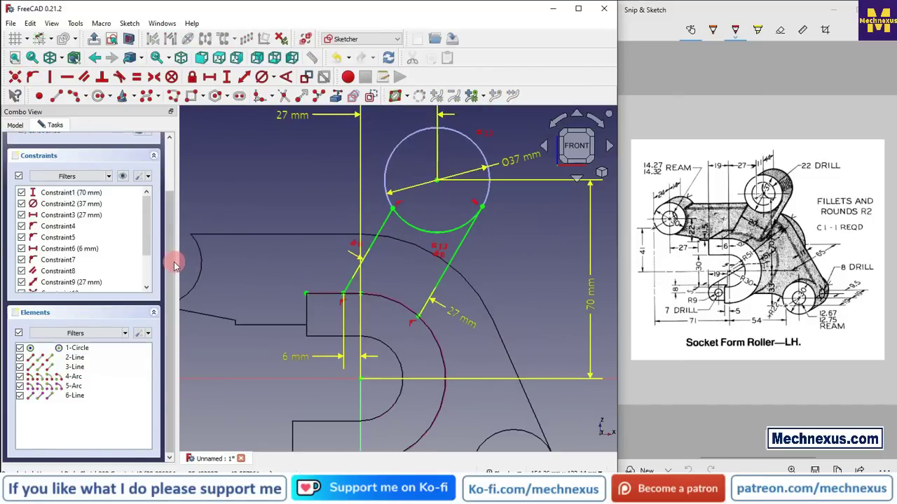
scroll(173, 192, "up", 2)
left_click(98, 149)
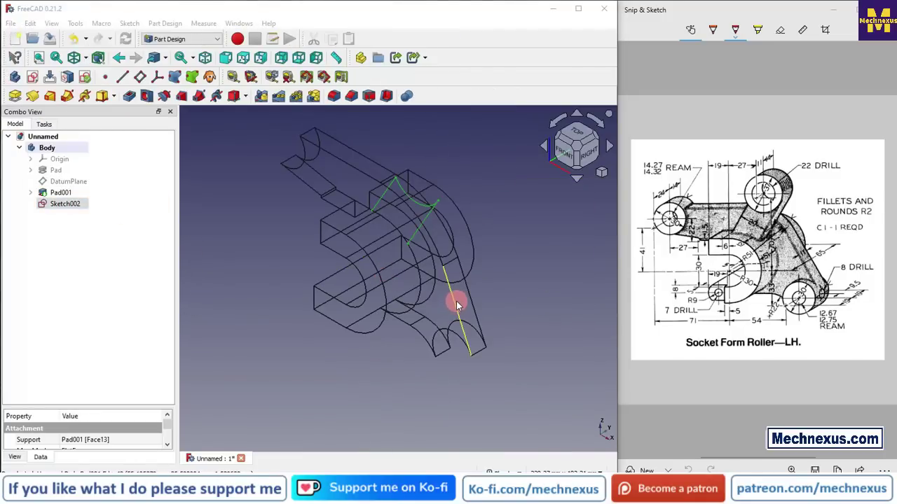
left_click(382, 388)
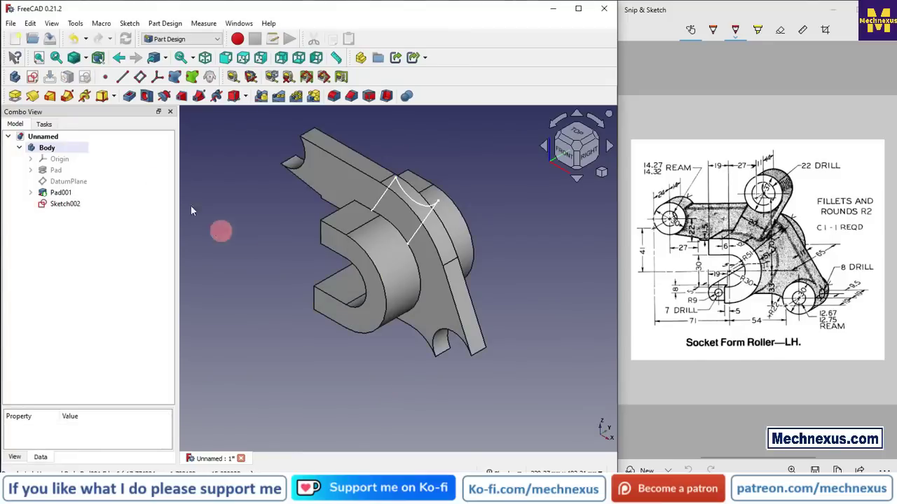
- Try to pad the upper arm sketch 10 mm in the reversed direction
left_click(65, 204)
left_click(14, 96)
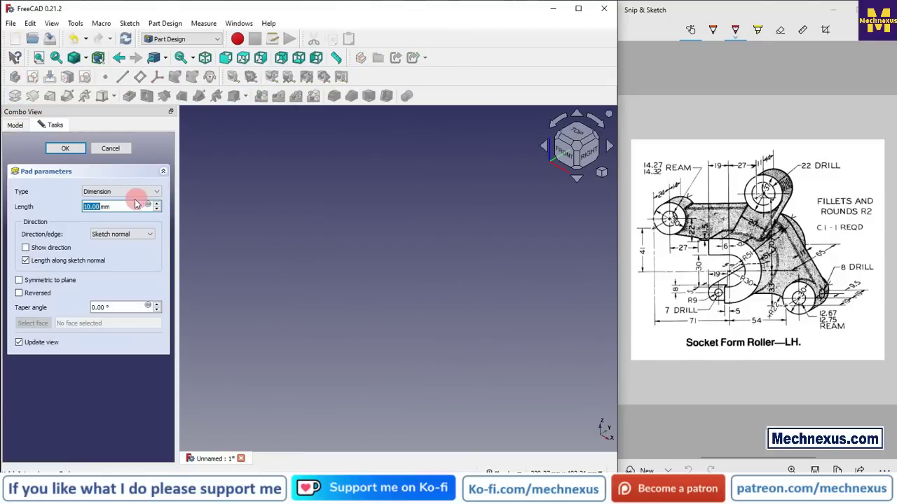
left_click(19, 293)
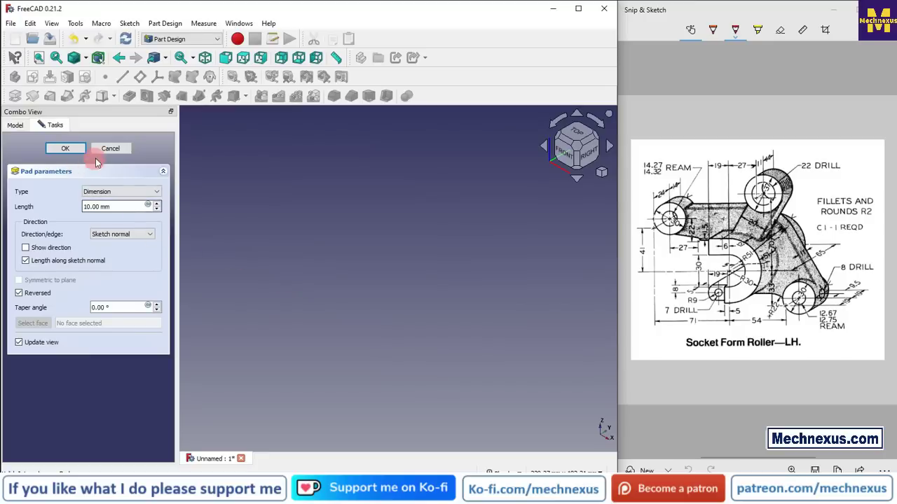
left_click(68, 150)
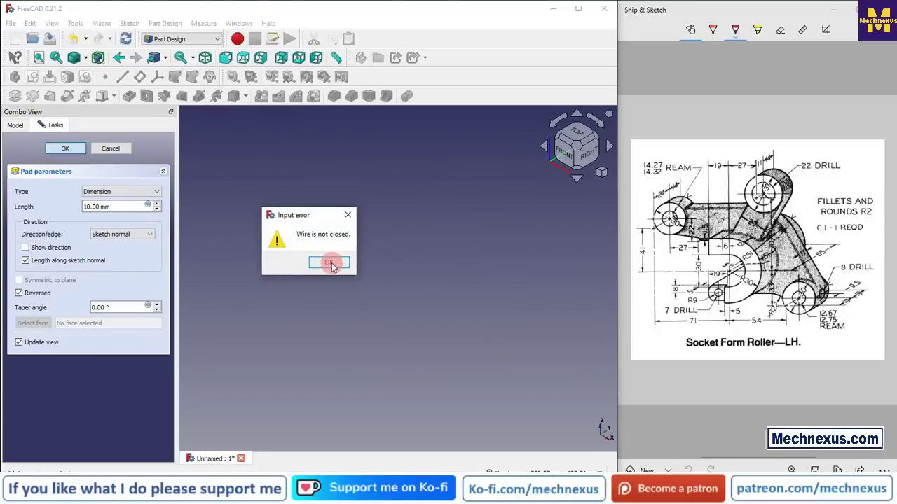
left_click(348, 215)
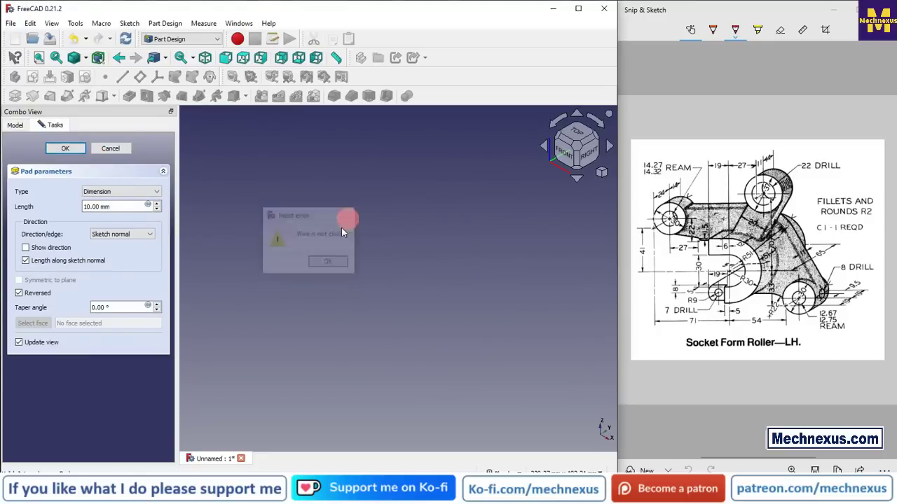
left_click(123, 151)
- Validate the upper arm sketch by highlighting its troublesome vertices
left_click(49, 204)
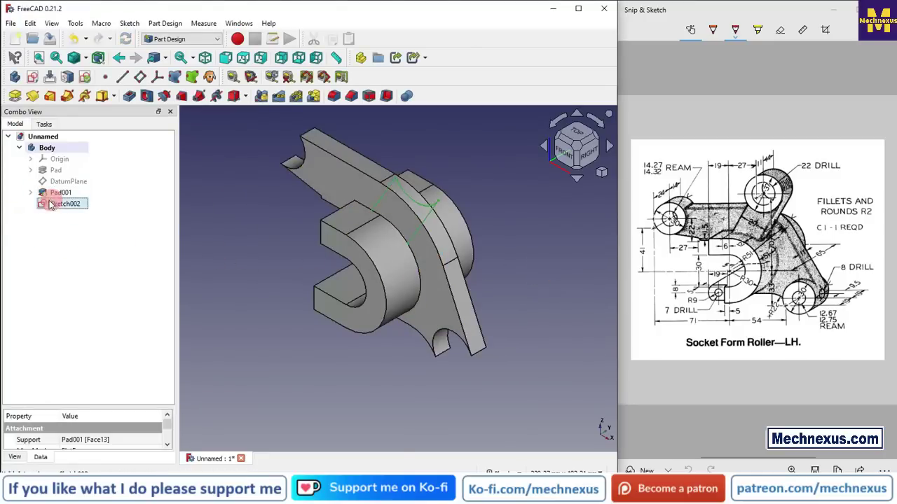
left_click(84, 77)
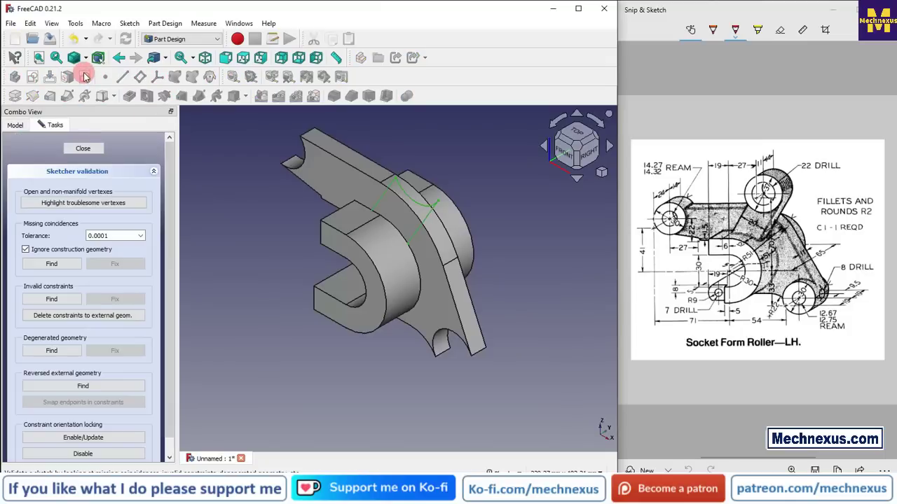
left_click(62, 204)
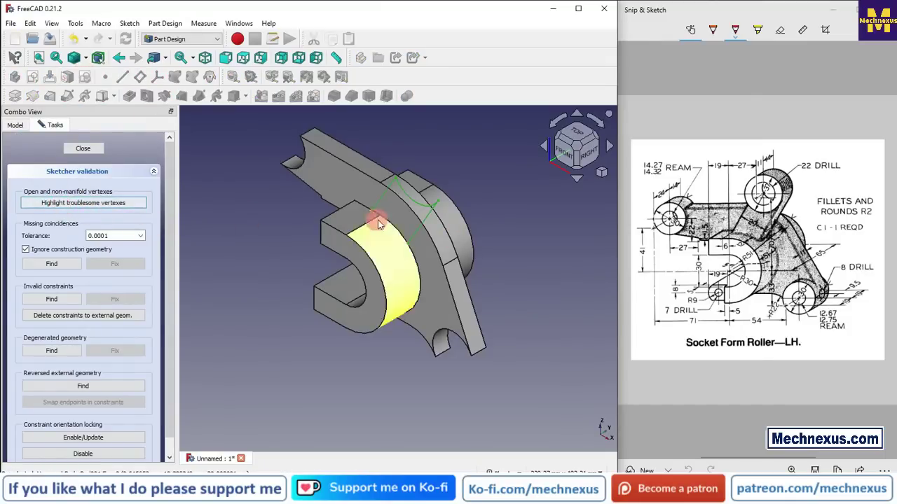
left_click(83, 148)
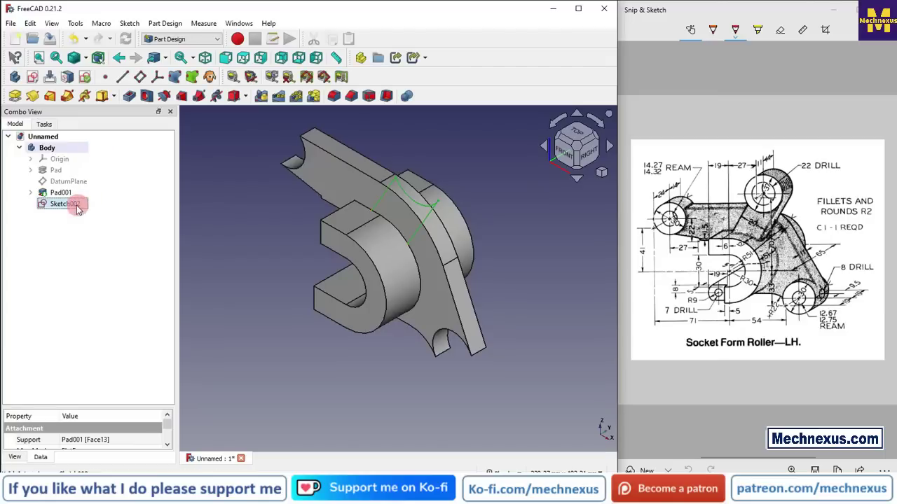
- Reopen the arm sketch in wireframe display and draw a horizontal line from the first arm line's lower end to the vertical axis
double_click(74, 205)
scroll(372, 220, "up", 3)
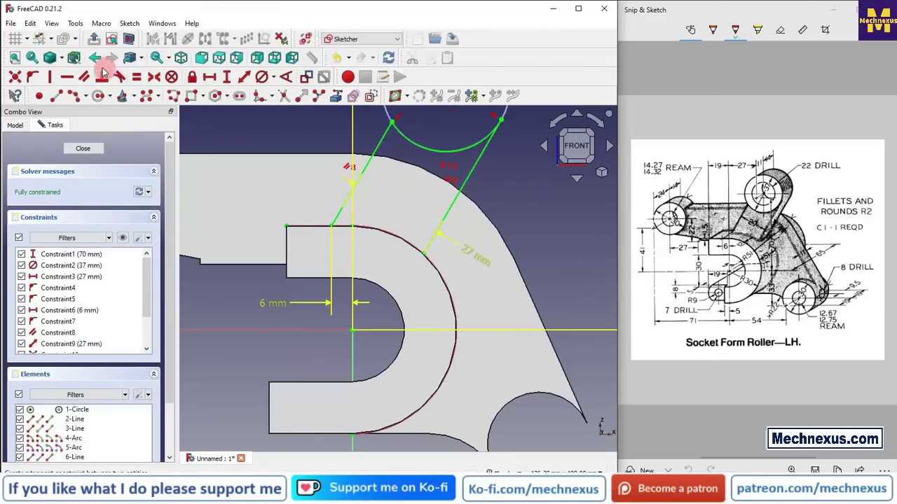
left_click(61, 58)
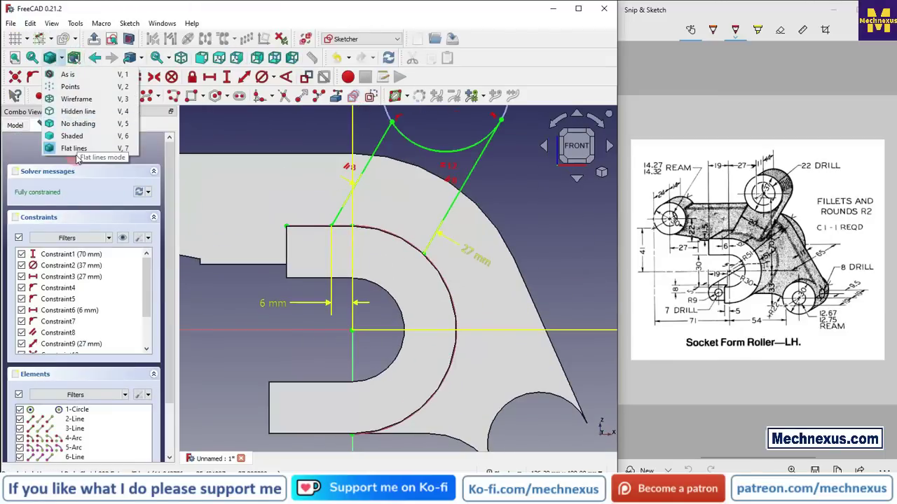
left_click(76, 99)
scroll(388, 239, "up", 3)
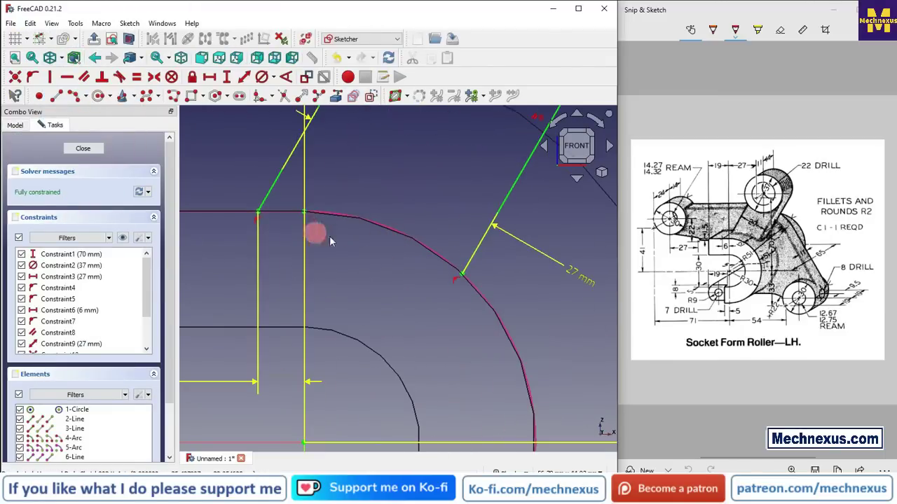
scroll(336, 242, "up", 2)
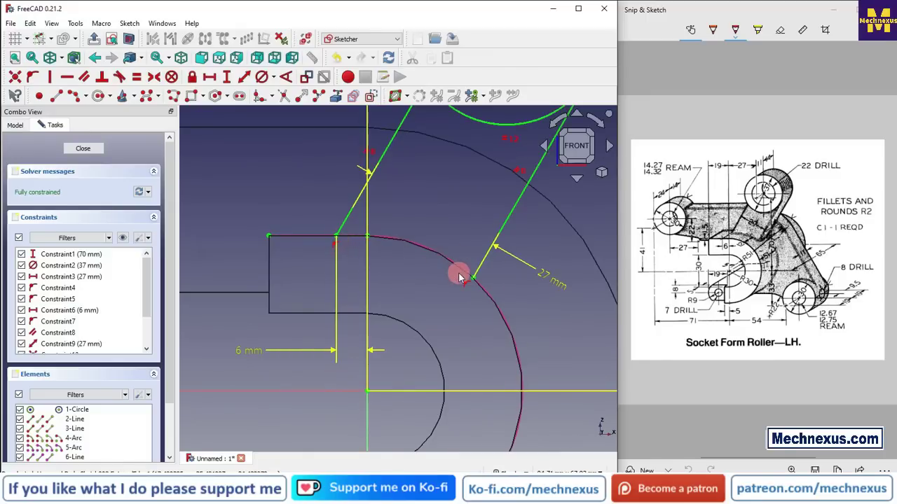
left_click(56, 96)
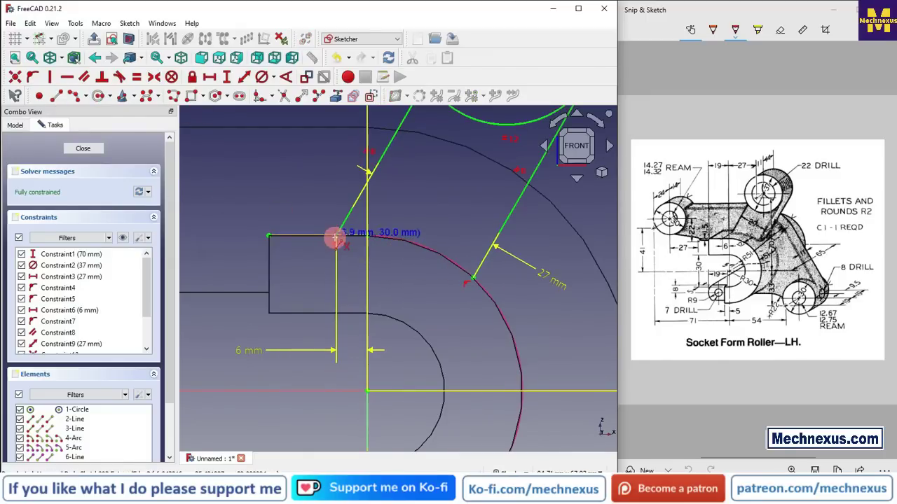
left_click(367, 236)
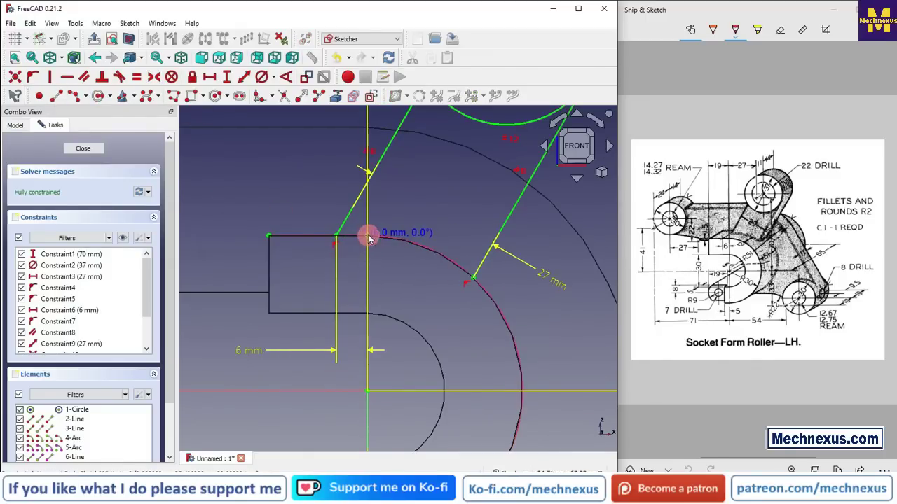
- Draw a three-point arc along the R30 edge from the short line's end to the second arm line's lower end
left_click(429, 168)
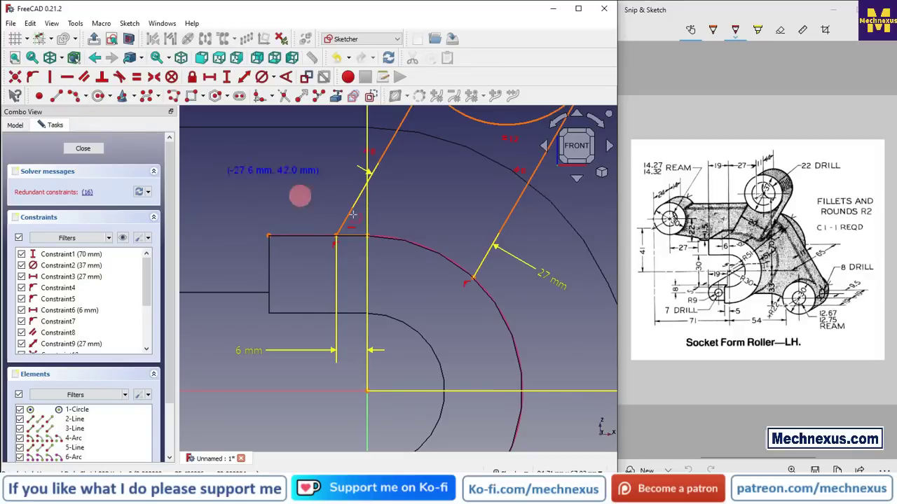
left_click(366, 237)
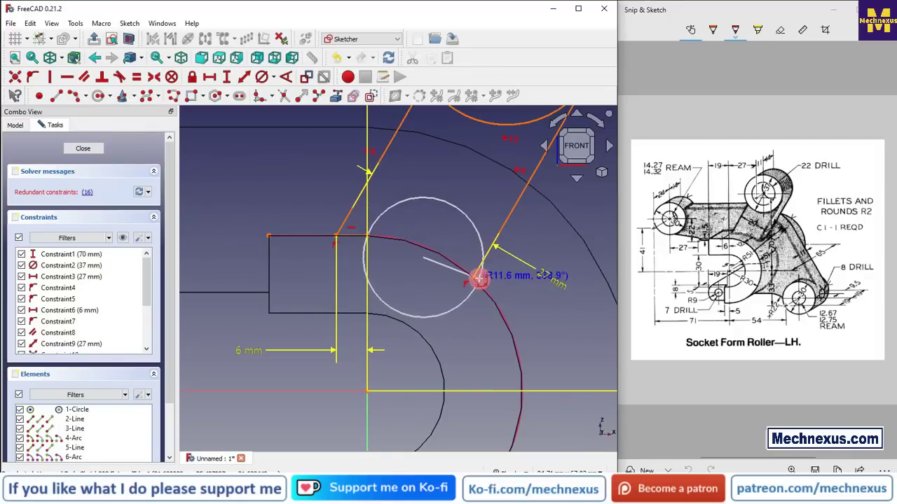
left_click(480, 276)
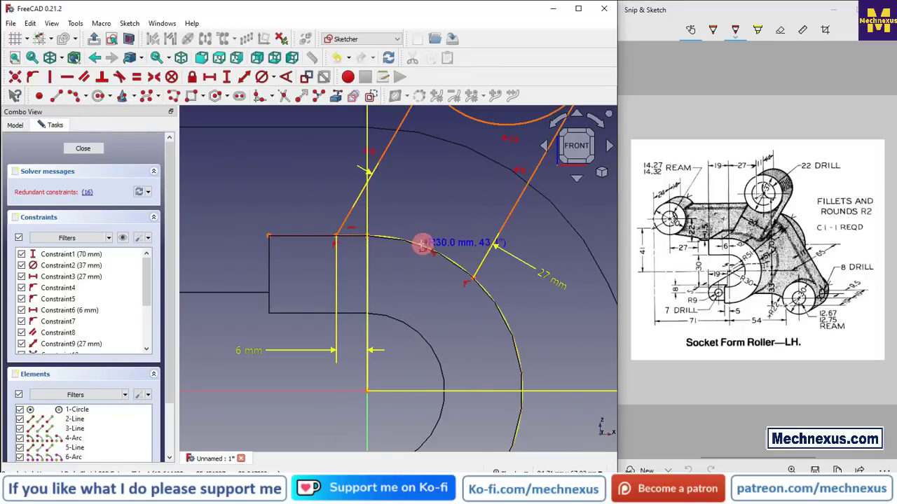
- Delete the redundant horizontal constraint on the new short line and close the sketch
scroll(101, 317, "down", 4)
right_click(84, 309)
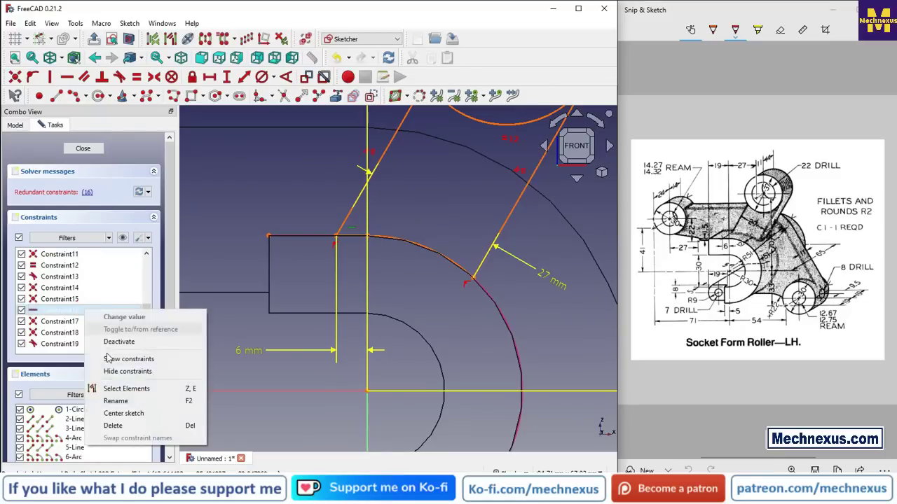
left_click(112, 425)
scroll(410, 253, "down", 2)
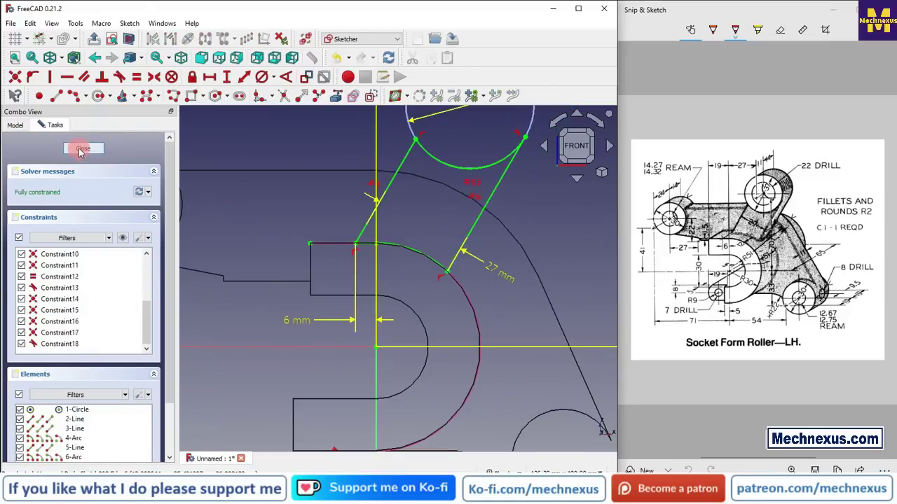
left_click(82, 149)
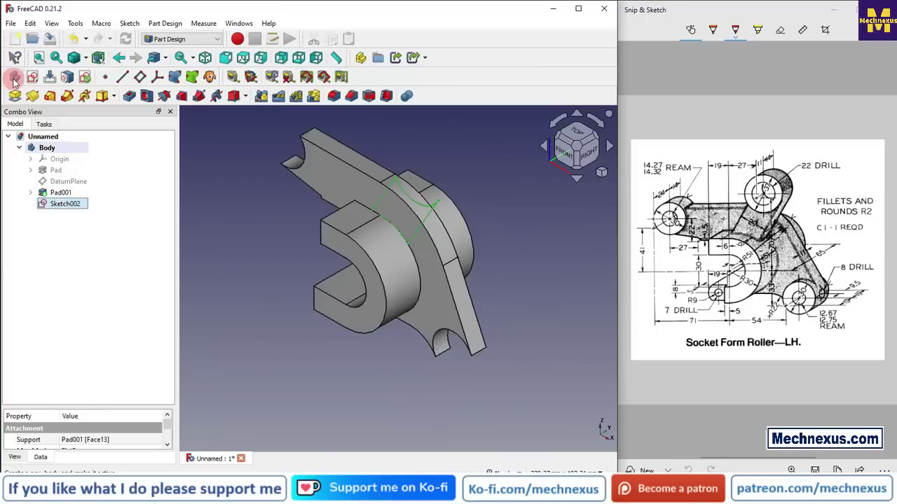
- Pad the closed upper arm profile 13.5 mm along the sketch normal
left_click(14, 99)
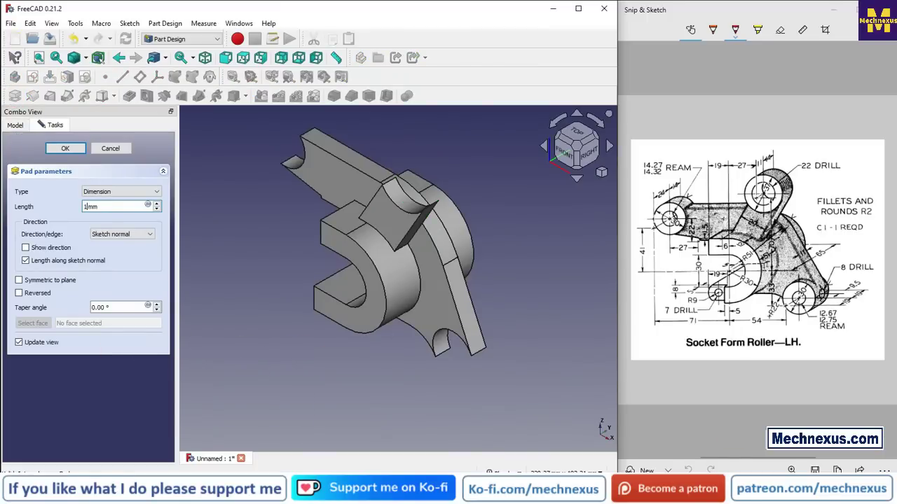
type("13.5")
key("Return")
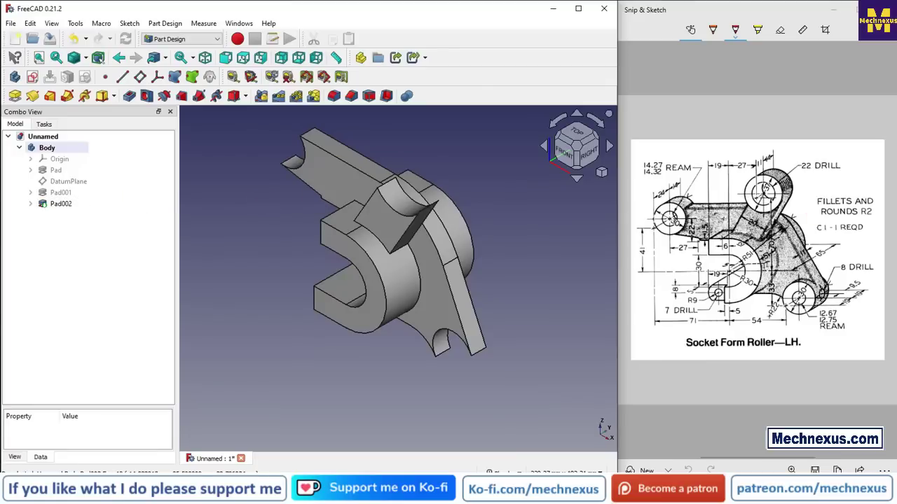
key("alt+Tab")
- Create a new sketch on the rear face of the upper arm
middle_click_drag(424, 194, 370, 194)
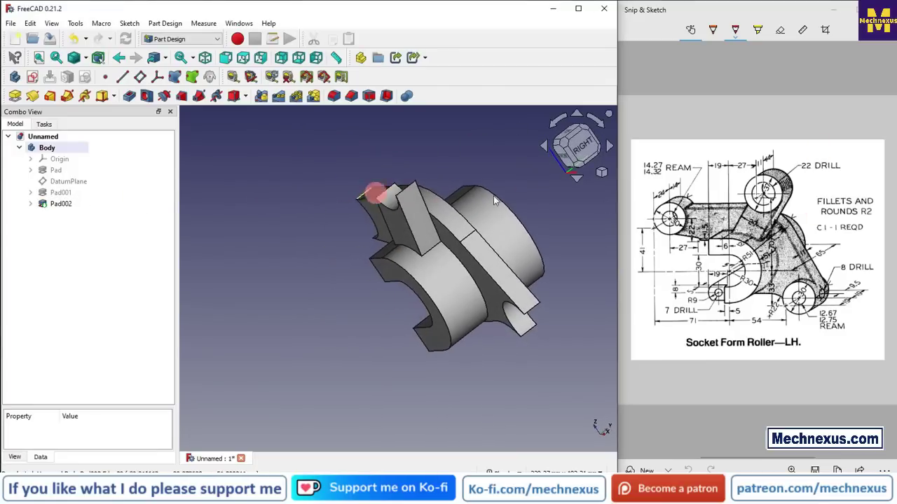
mouse_move(411, 236)
middle_mouse_down()
mouse_move(360, 276)
mouse_move(395, 256)
middle_mouse_up()
left_click(401, 222)
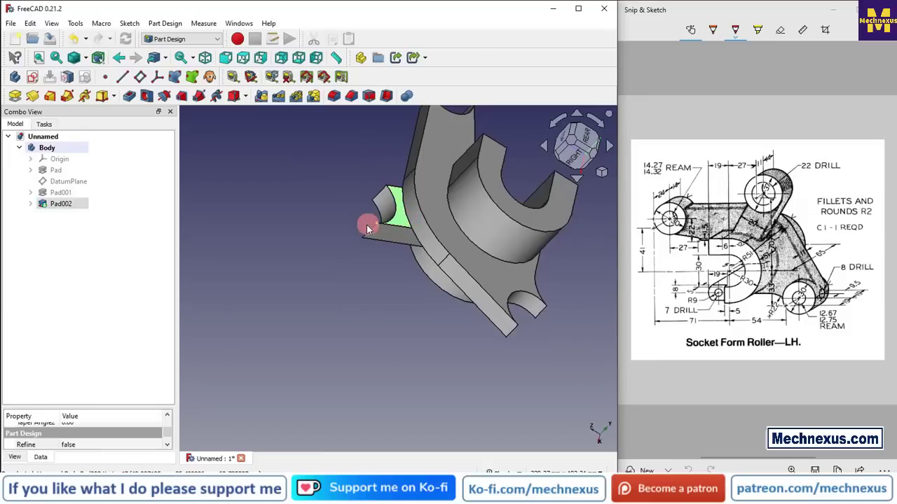
left_click(36, 77)
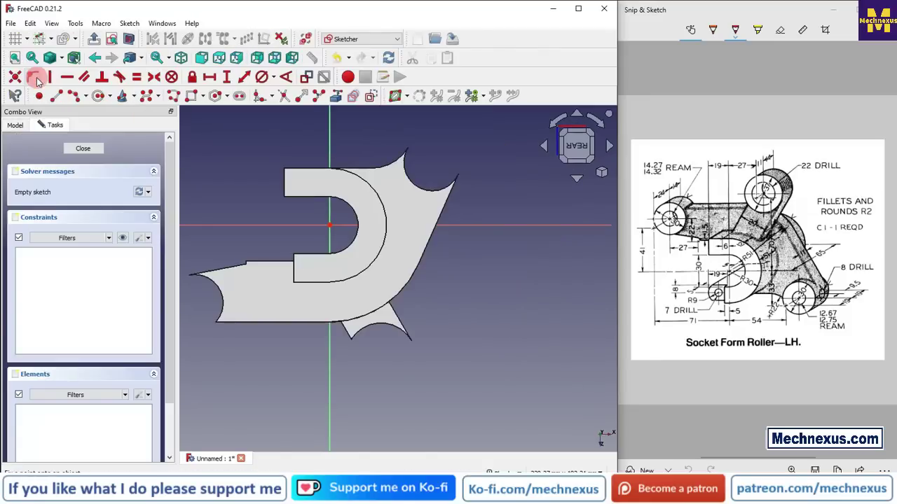
- Project the rear edge of the upper arm's concave end into the sketch as external geometry and view the sketch from the front
left_click(601, 173)
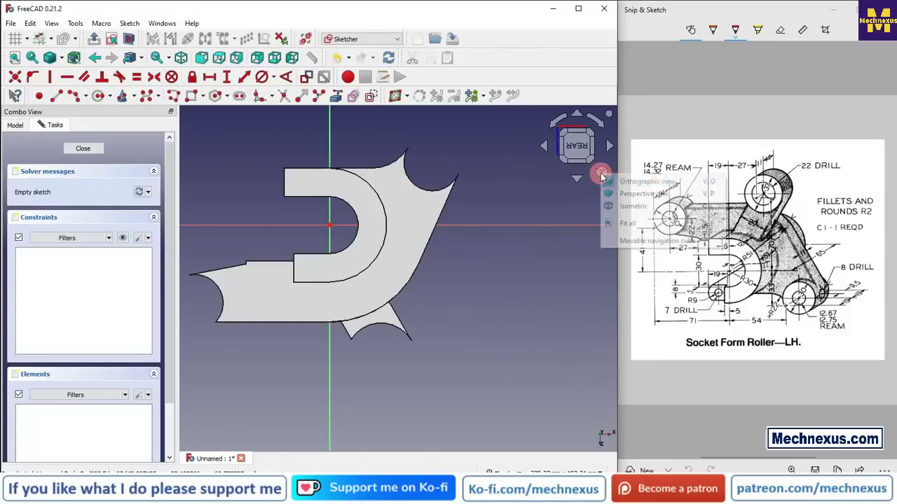
left_click(633, 206)
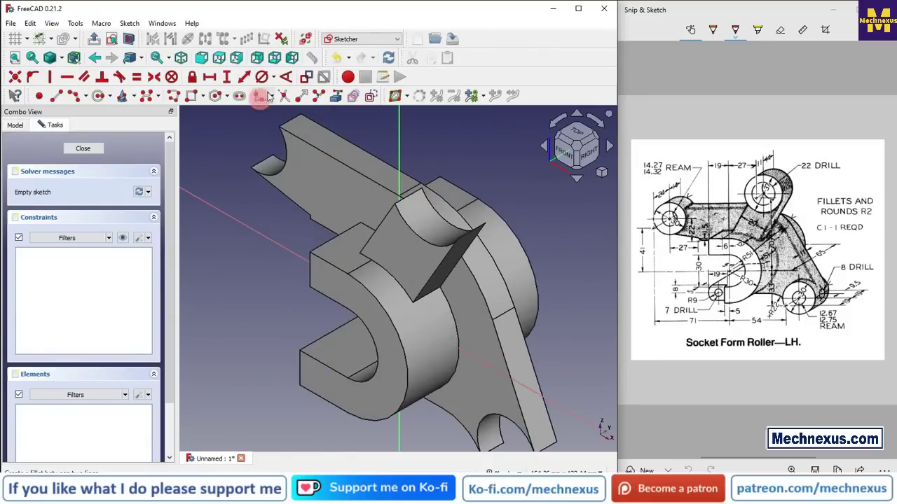
left_click(336, 96)
left_click(449, 221)
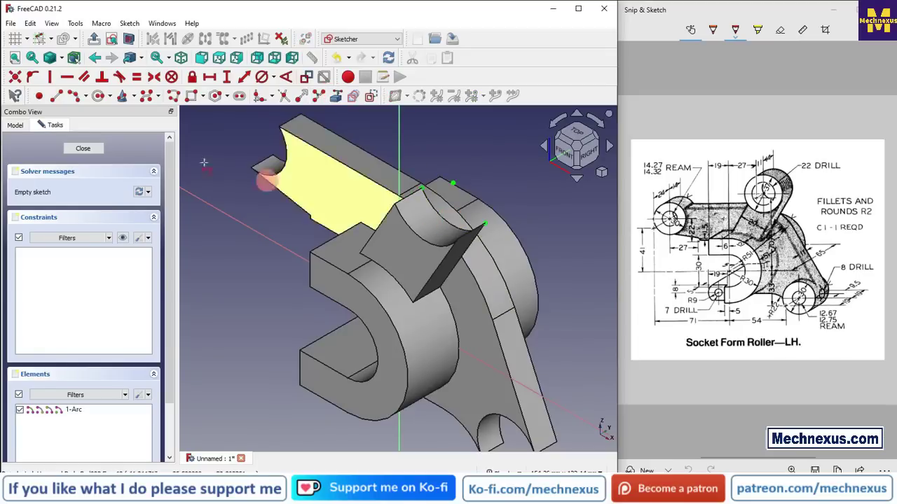
left_click(566, 151)
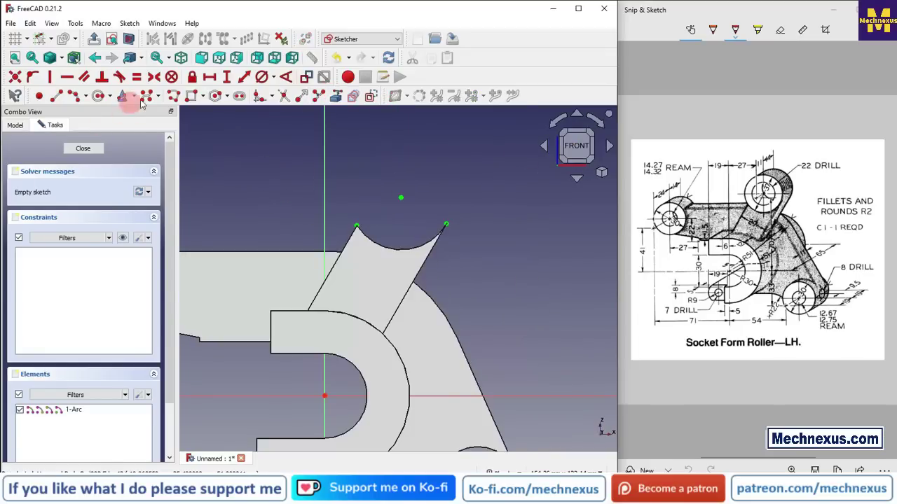
- Draw two concentric circles centred on the projected arc, the outer through its endpoint and the inner about 25 mm in diameter
left_click(99, 96)
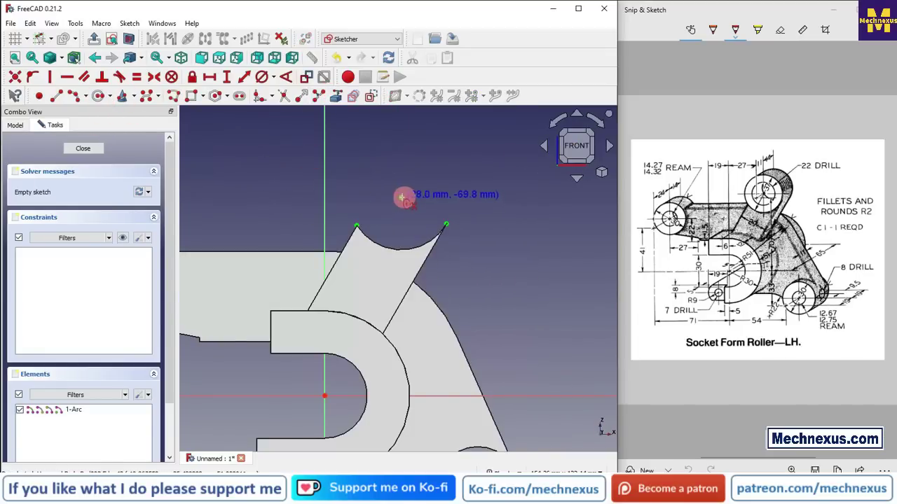
left_click(400, 198)
left_click(446, 223)
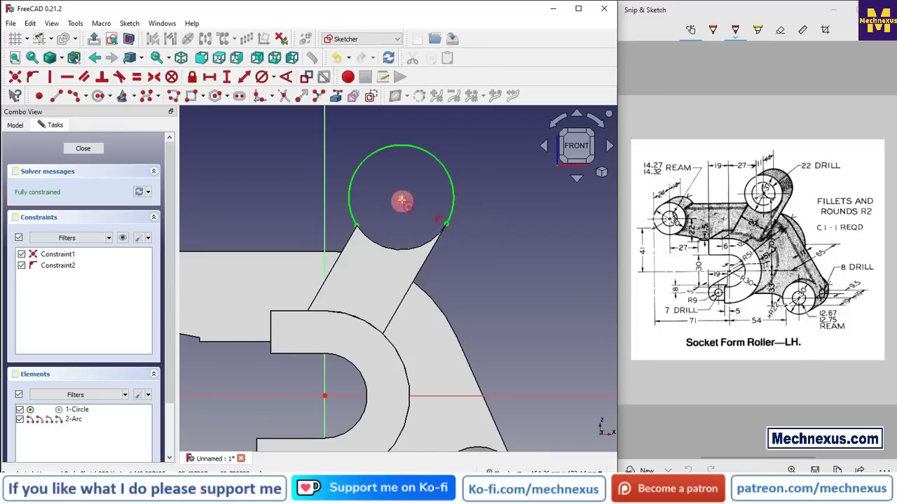
left_click(401, 198)
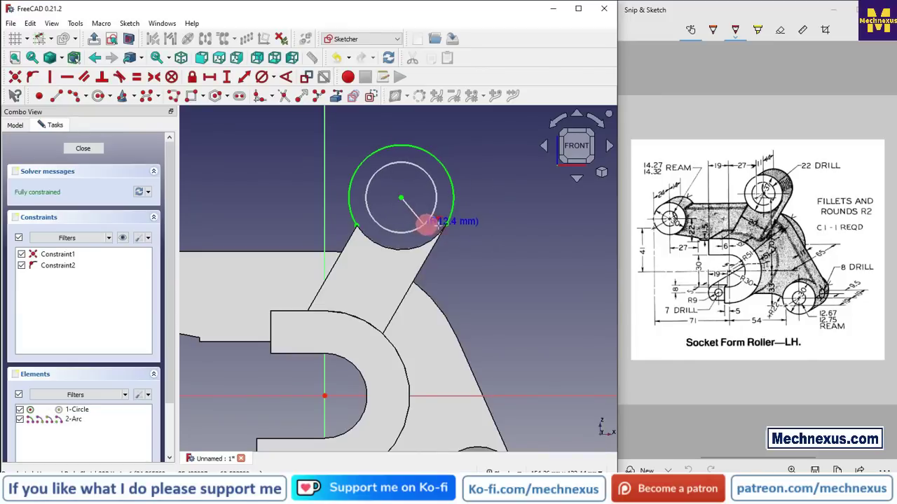
left_click(426, 220)
- Set the inner circle's diameter to 22 mm and close the upper boss sketch
left_click(262, 76)
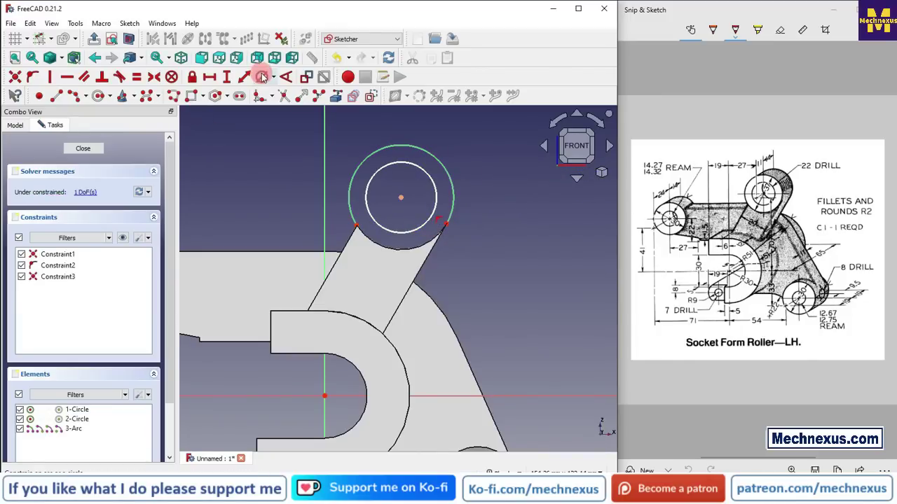
left_click(436, 184)
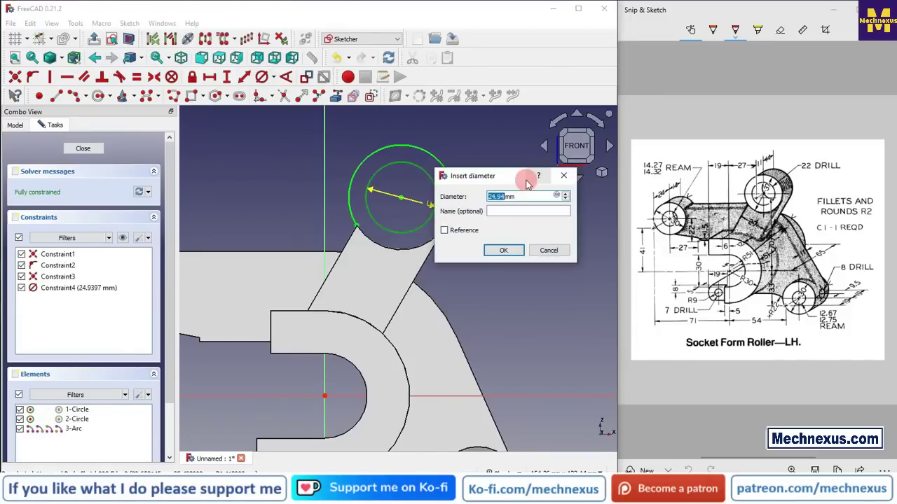
type("22")
key("Return")
left_click(82, 149)
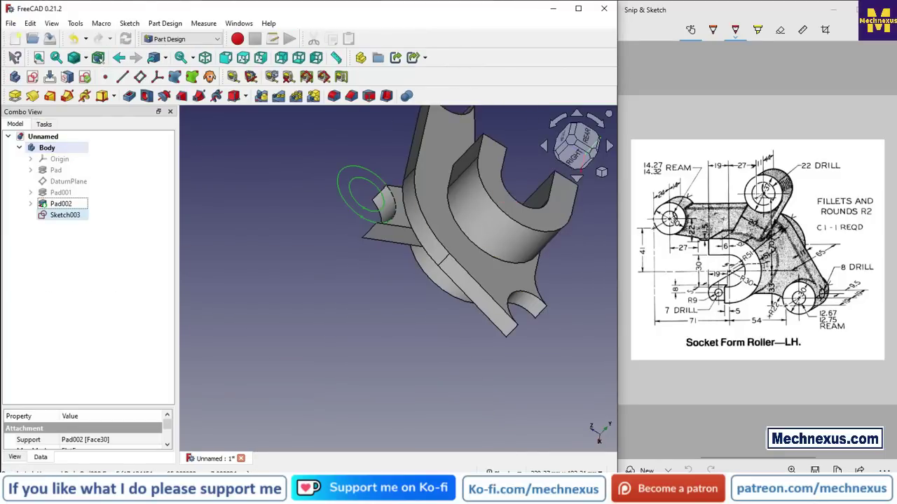
- Pad the upper boss sketch 22 mm in the reversed direction, with the model in isometric view
key("alt+Tab")
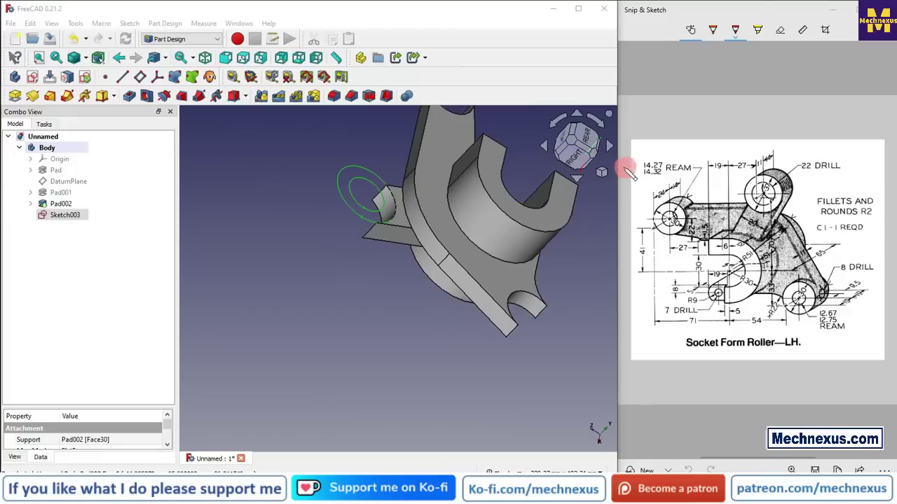
left_click(601, 171)
left_click(624, 207)
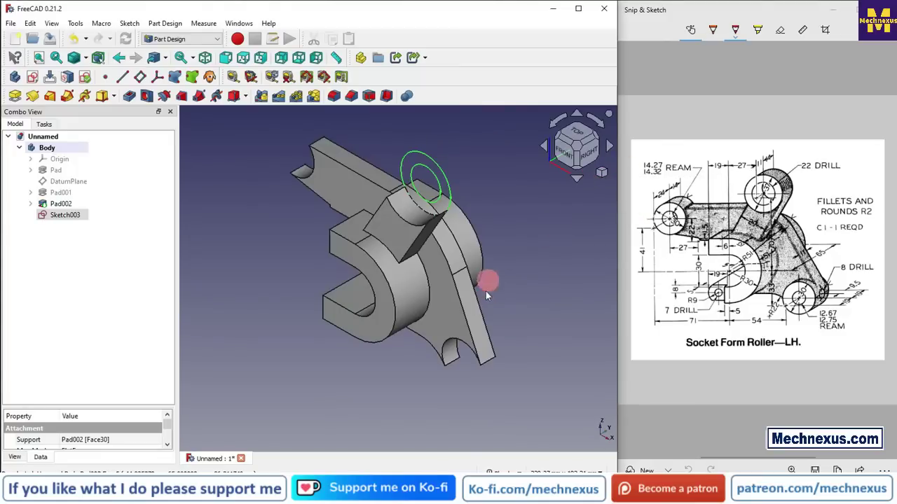
left_click(16, 95)
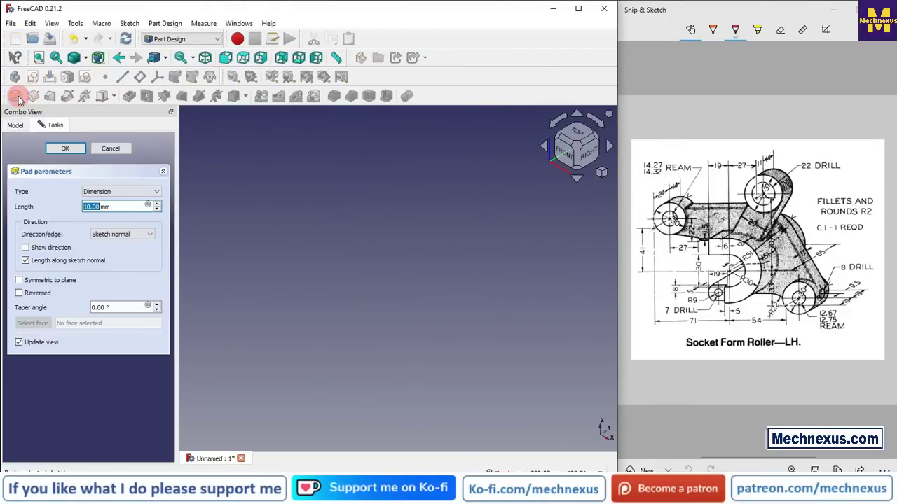
left_click(28, 294)
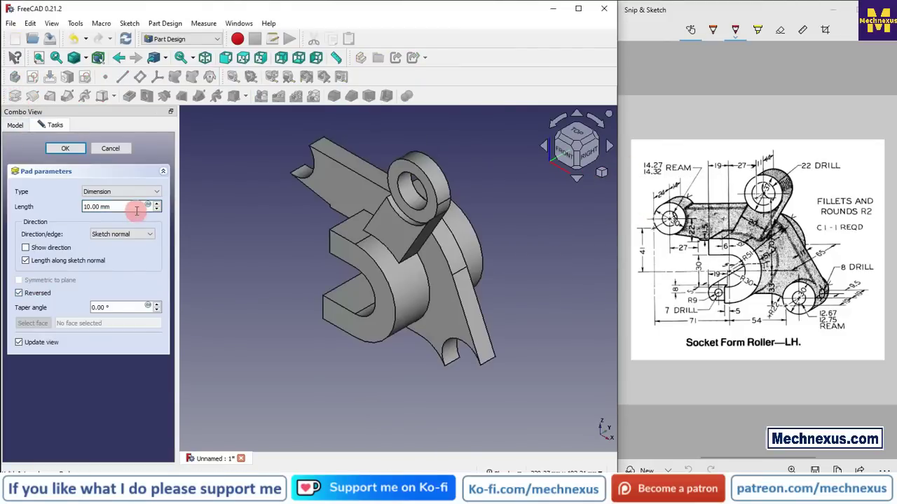
left_click(33, 391)
type("22")
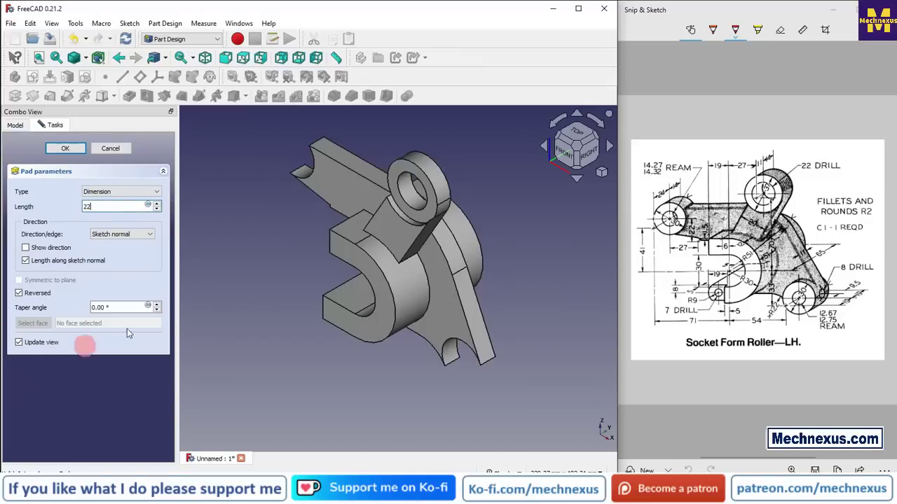
left_click(64, 150)
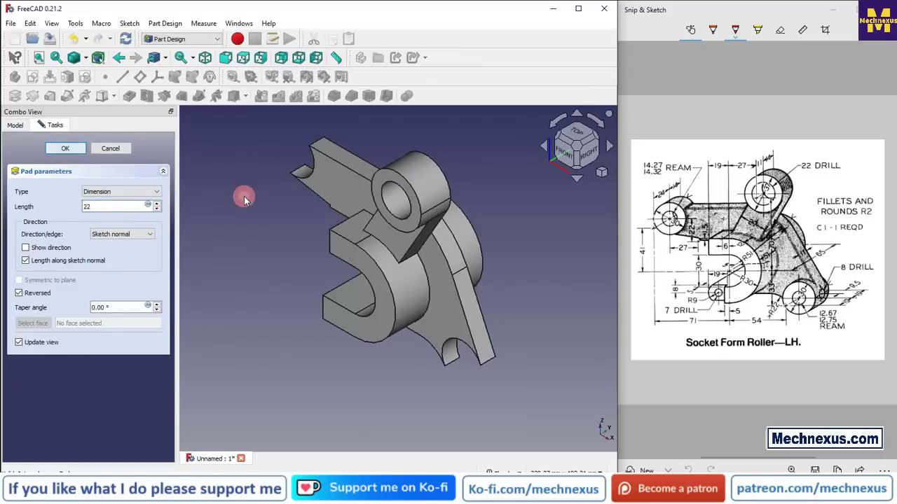
key("alt+Tab")
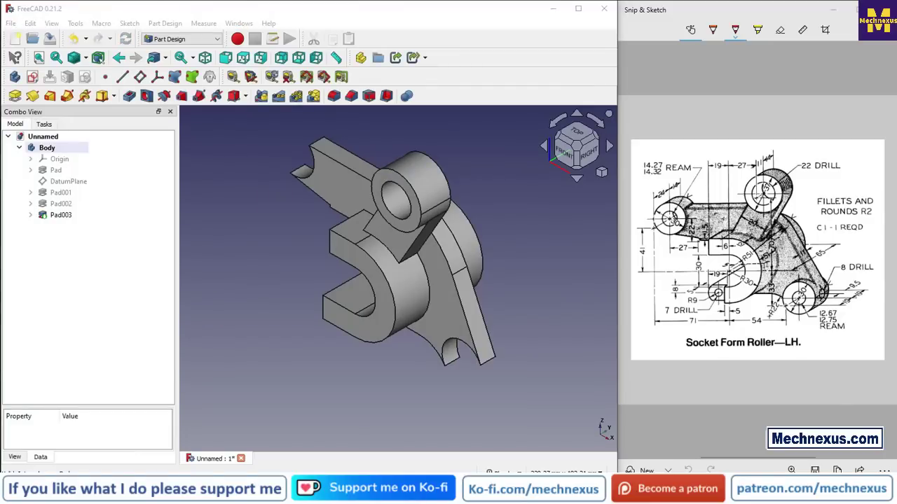
left_click(520, 307)
scroll(492, 371, "up", 2)
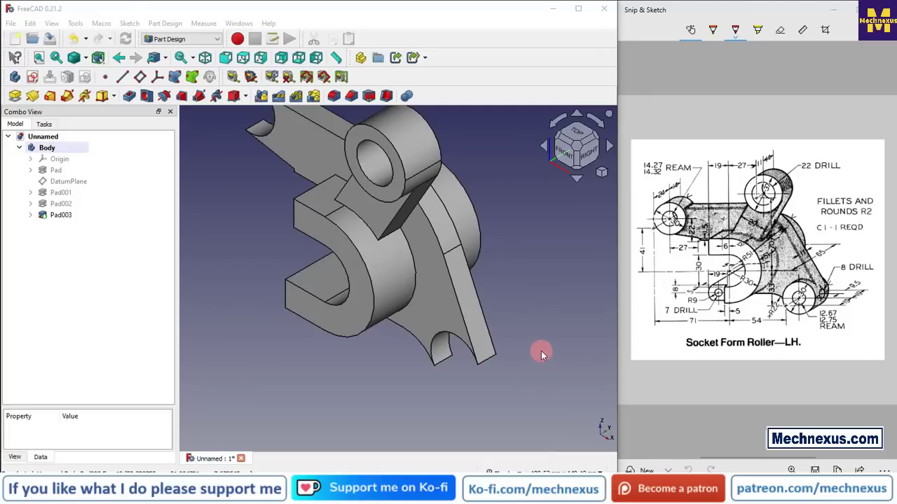
middle_click_drag(540, 351, 455, 357)
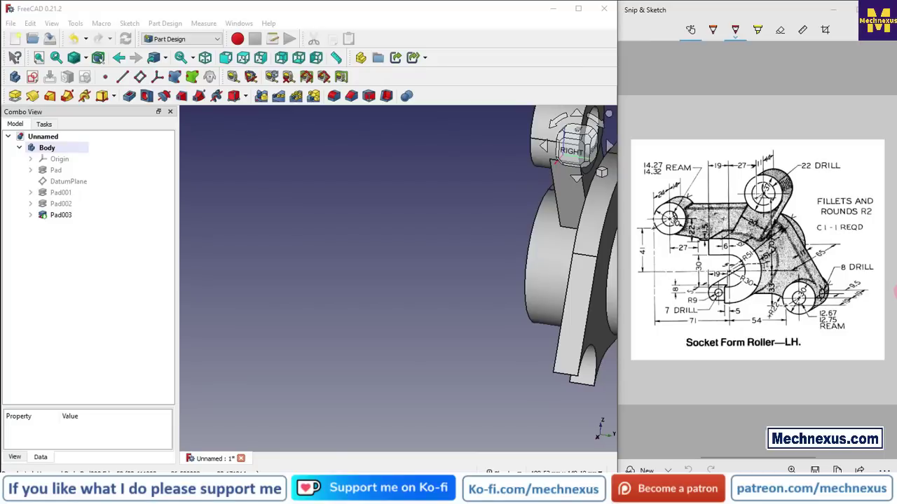
scroll(344, 321, "down", 2)
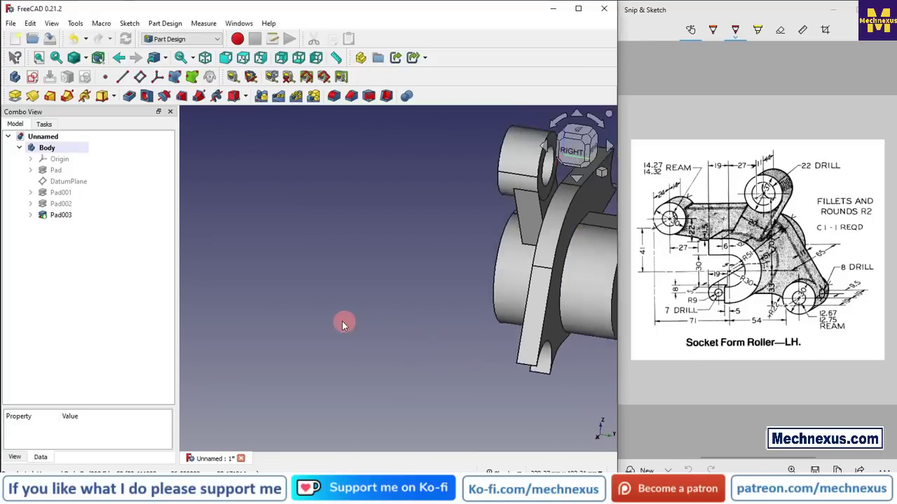
left_click(602, 175)
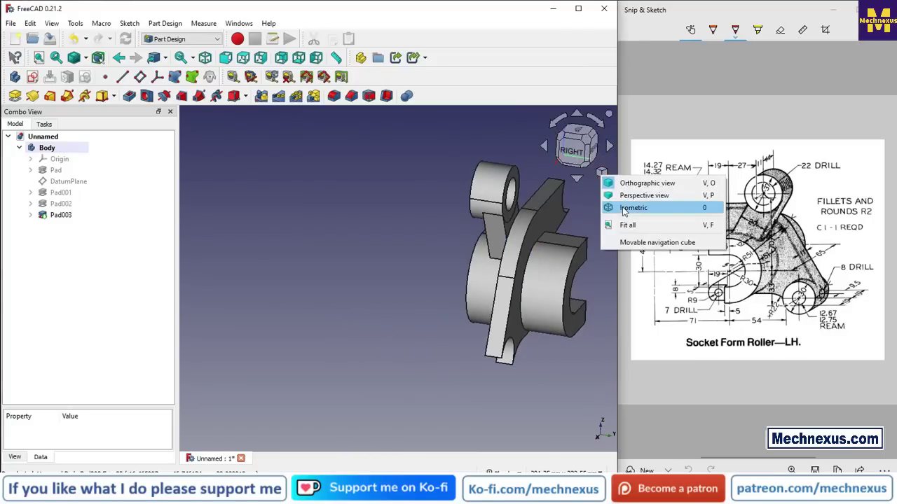
left_click(604, 208)
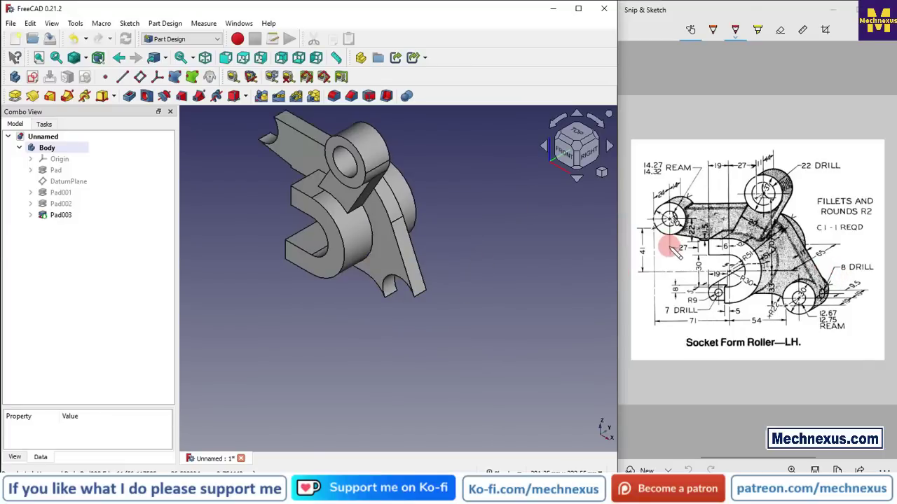
- Create a datum plane attached to the front face of the plate with a z-direction offset of -5.5 mm
left_click(383, 248)
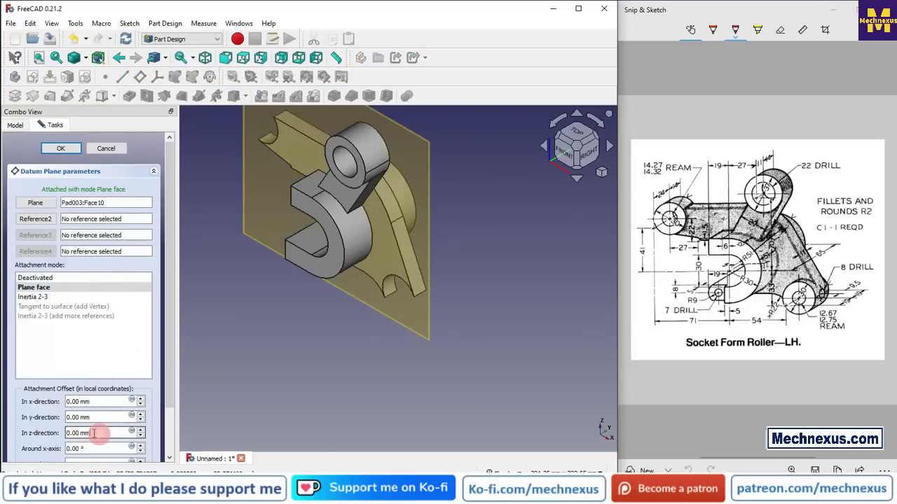
left_click(42, 433)
type("5.5")
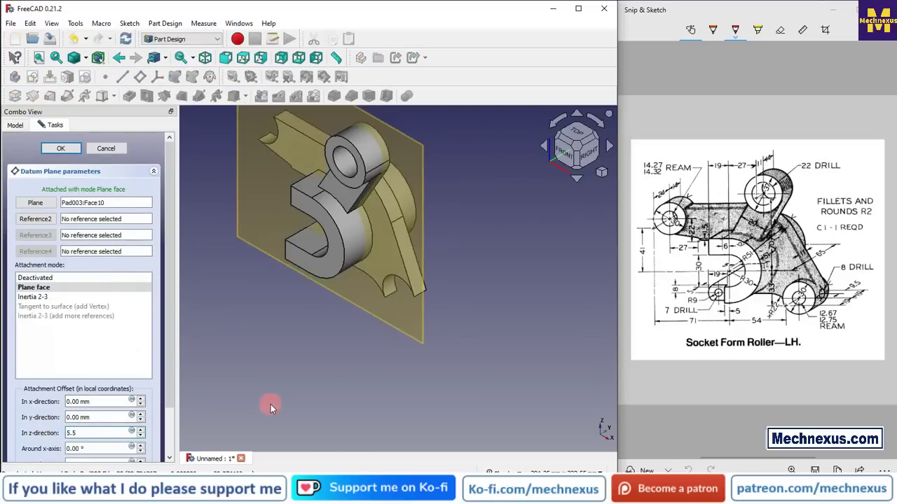
left_click(70, 433)
left_click(19, 464)
type("-")
left_click(54, 148)
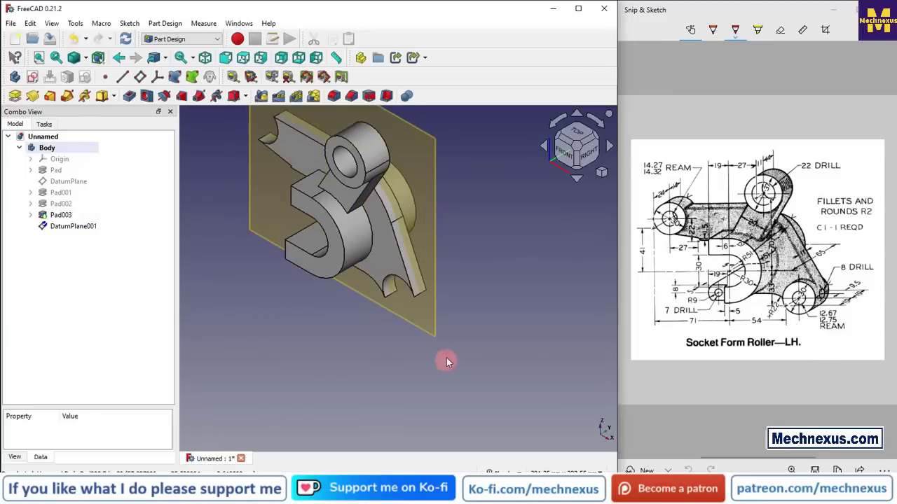
- Create a sketch on the new datum plane and project the concave arc at the plate's lower end as external geometry
left_click(435, 336)
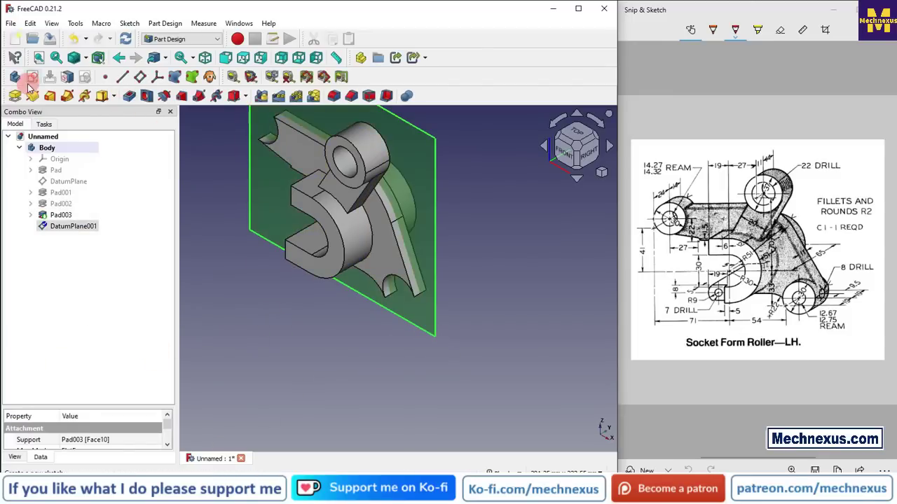
left_click(125, 40)
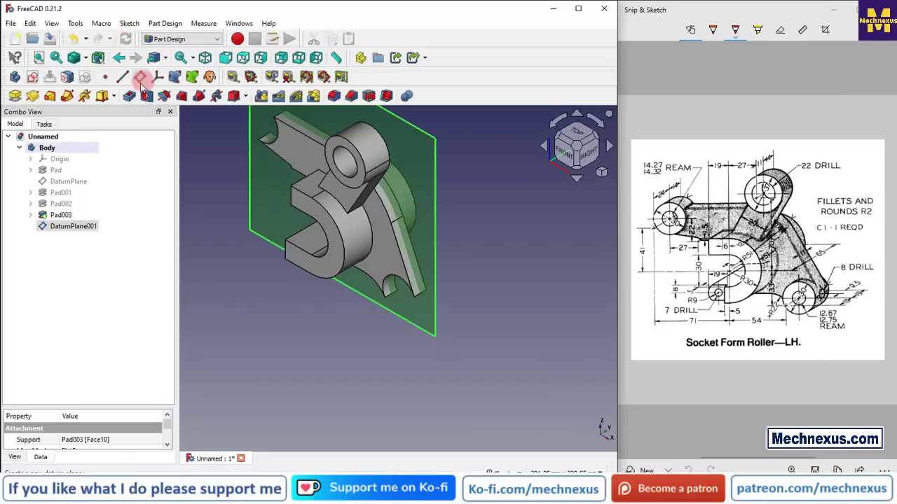
left_click(32, 77)
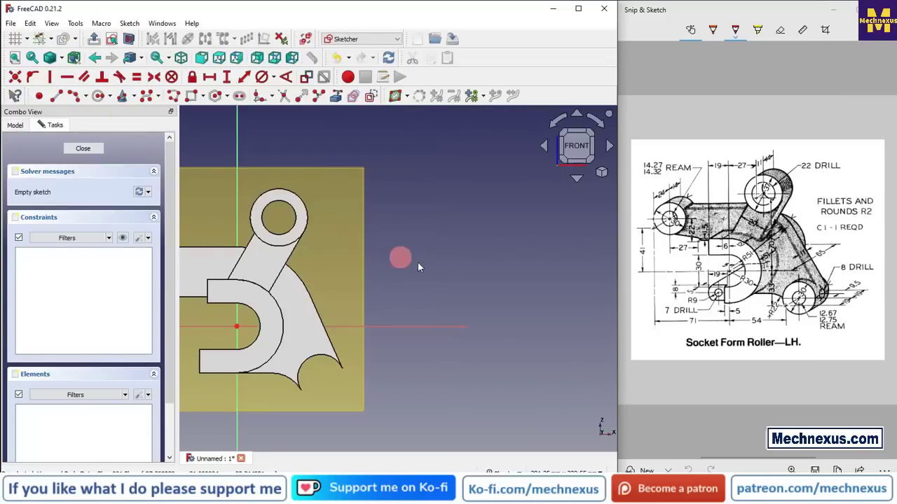
left_click(336, 97)
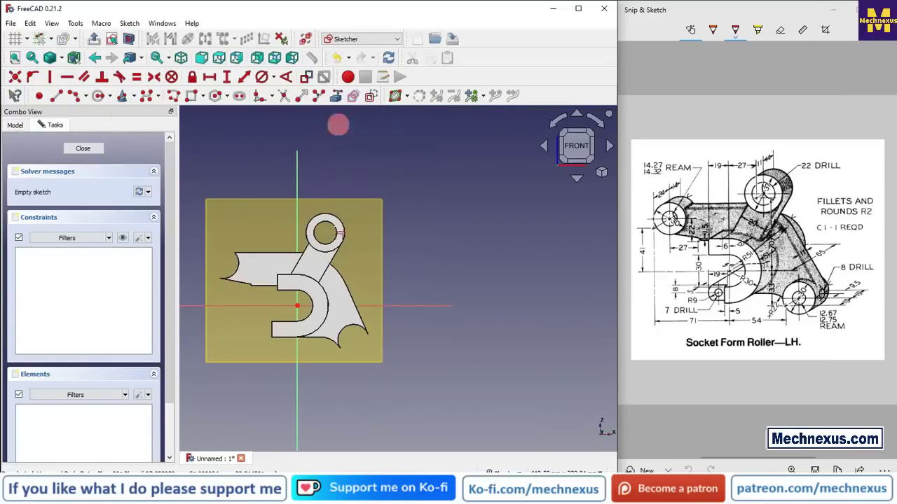
left_click(345, 336)
scroll(331, 341, "up", 2)
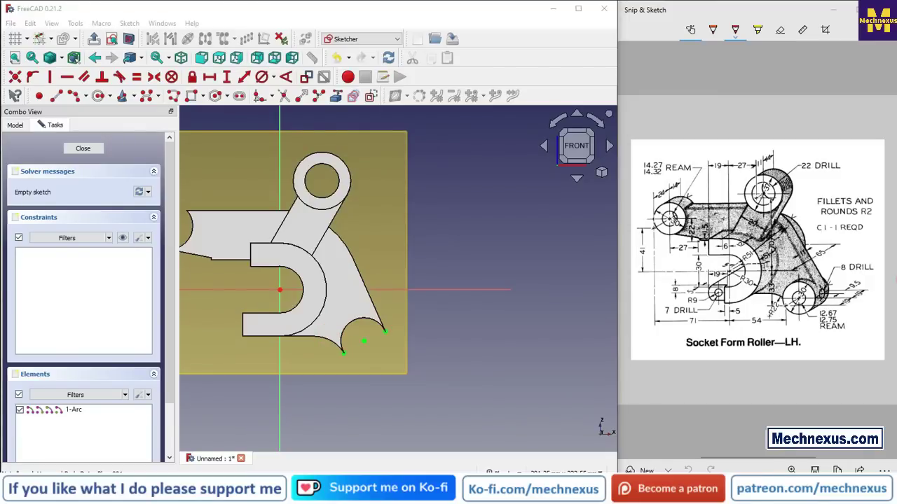
- Draw two concentric circles centred on the projected arc, the outer through its endpoint and the inner about 20 mm in diameter
left_click(98, 98)
scroll(366, 356, "up", 2)
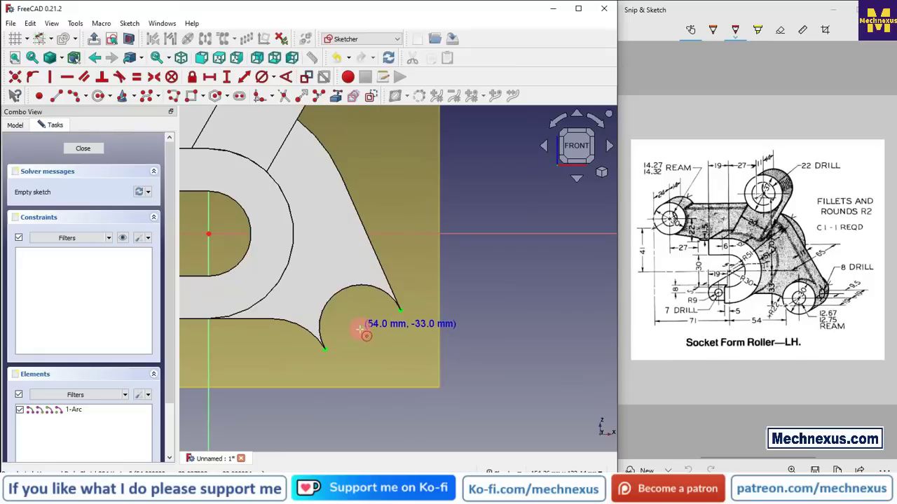
left_click(361, 327)
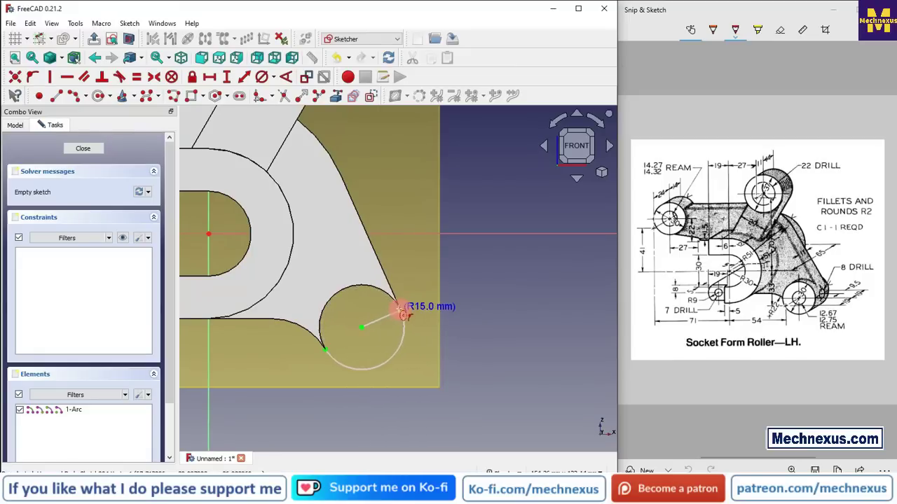
left_click(397, 309)
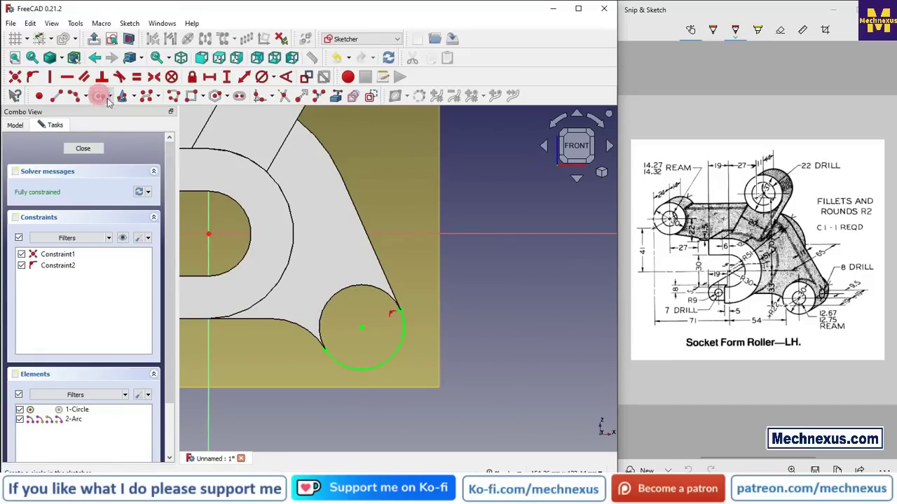
left_click(361, 327)
left_click(369, 355)
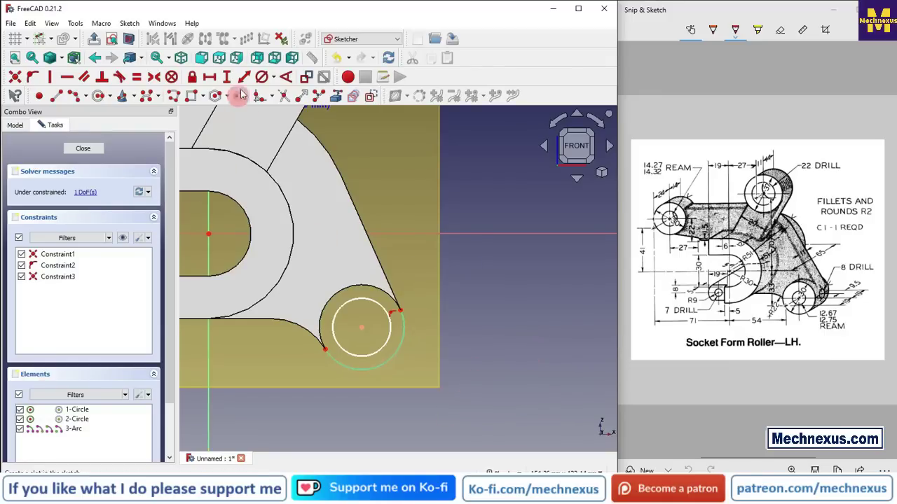
- Set the inner circle's diameter to 12.67 mm and close the lower boss sketch
left_click(263, 78)
left_click(373, 304)
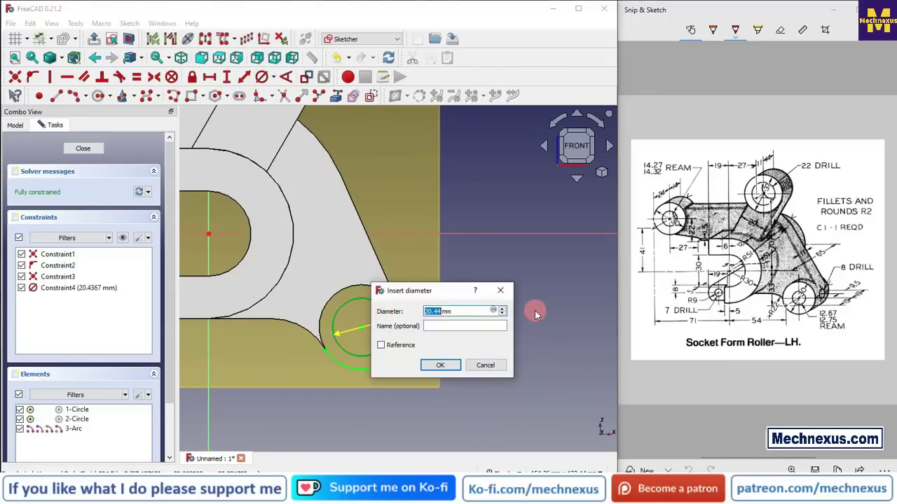
type("12.67")
key("Return")
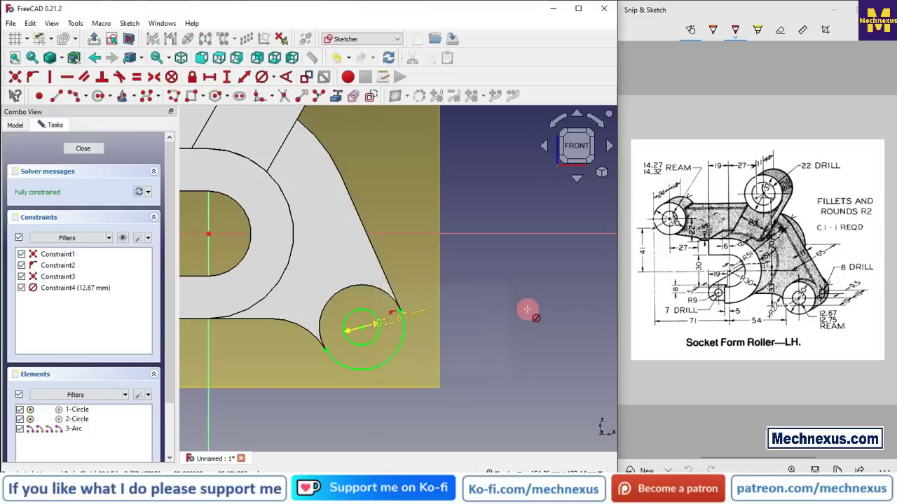
left_click(95, 150)
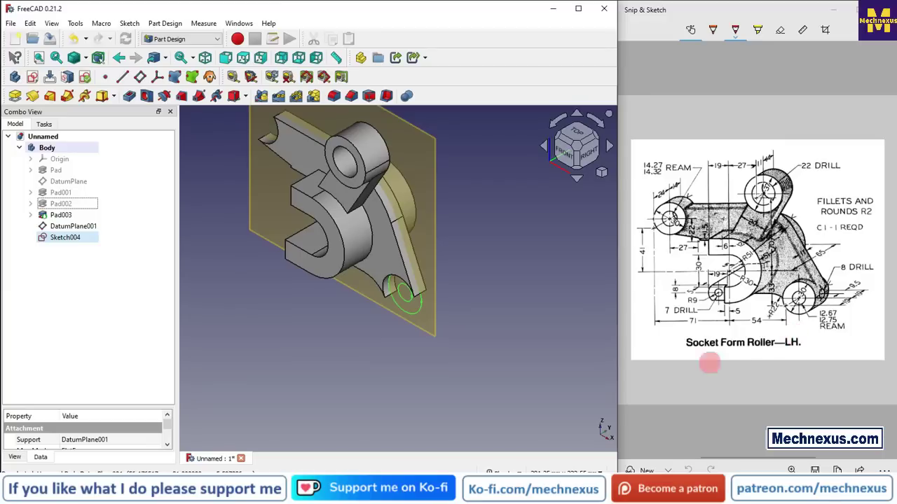
- Pad the lower boss sketch 38 mm, symmetric to its plane
left_click(16, 95)
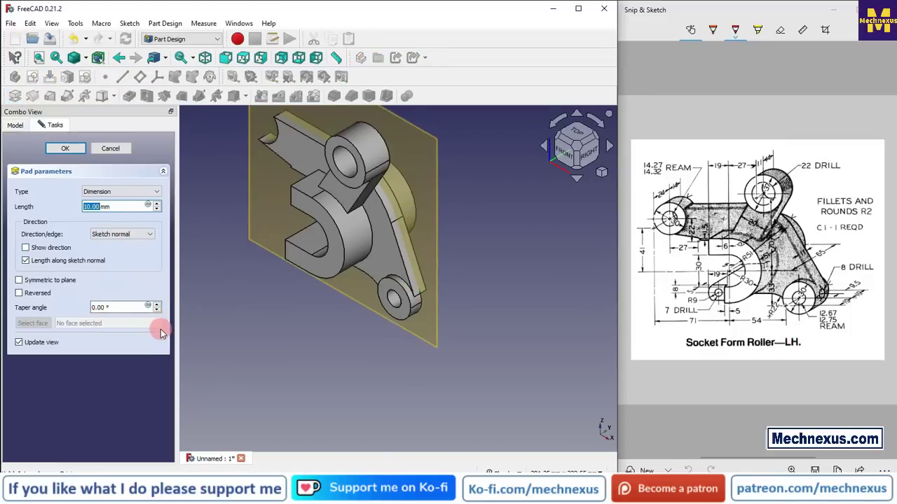
type("38")
left_click(19, 280)
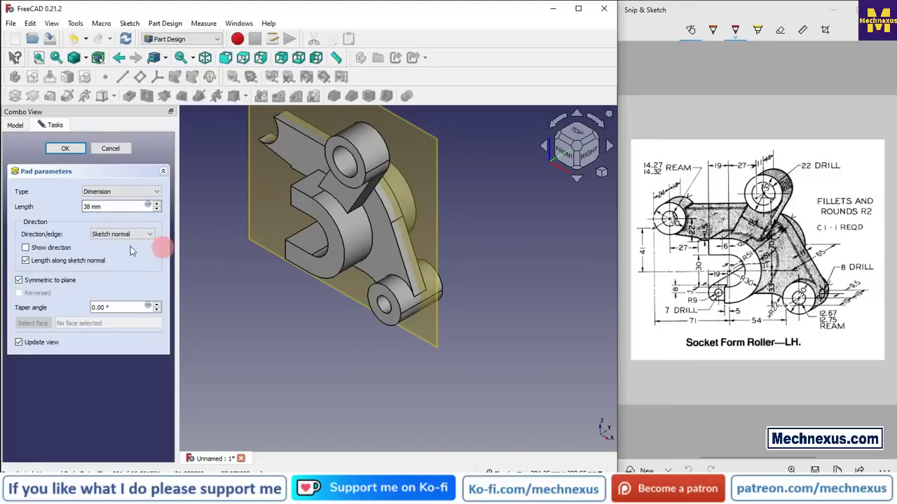
left_click(65, 149)
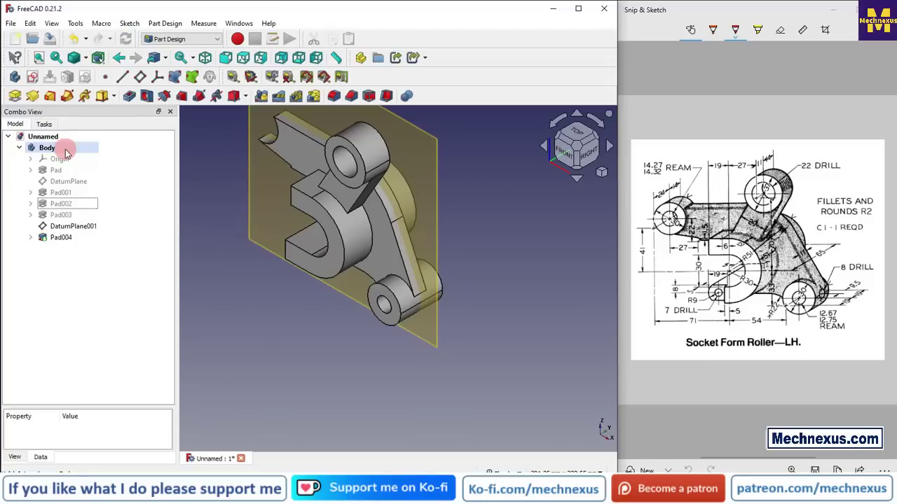
left_click(443, 322)
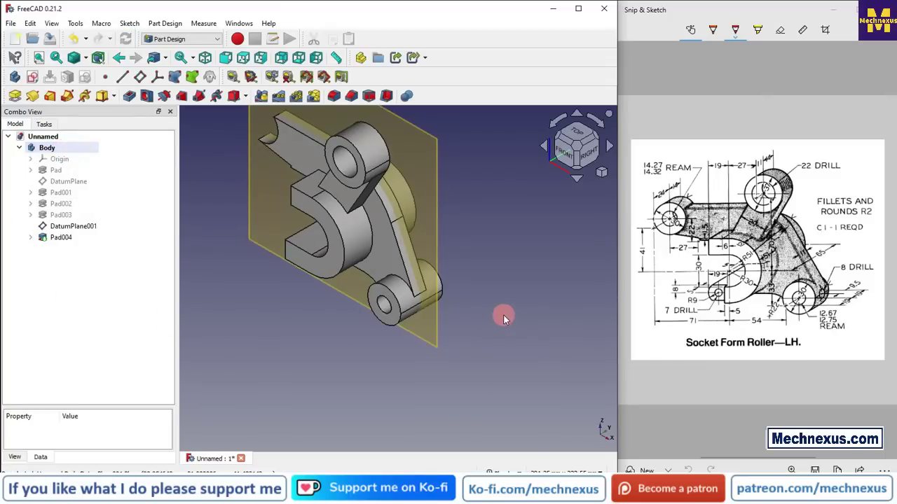
- Hide the datum plane that carries the lower boss sketch
middle_click_drag(503, 314, 426, 277)
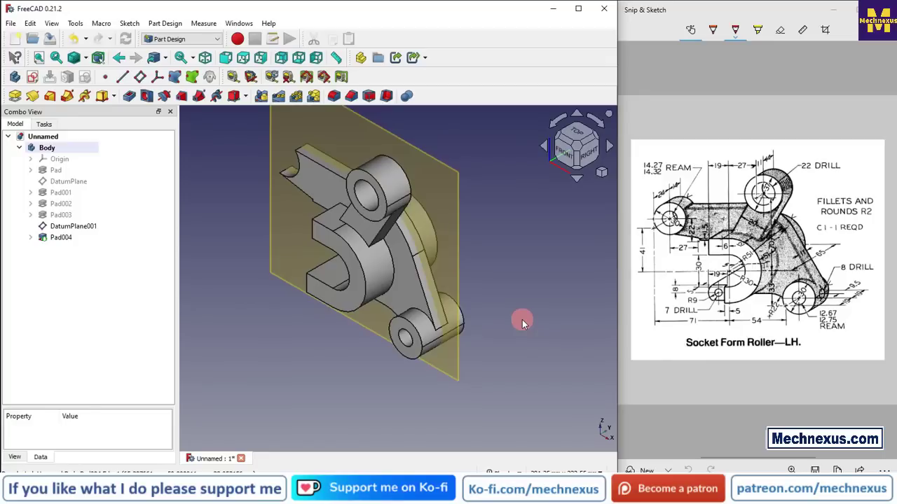
middle_click_drag(508, 343, 508, 342)
left_click(66, 225)
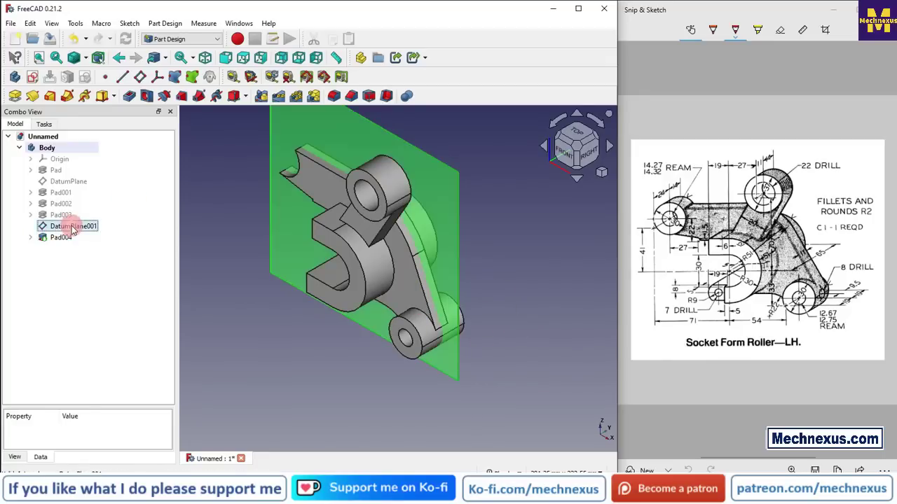
right_click(70, 226)
left_click(138, 298)
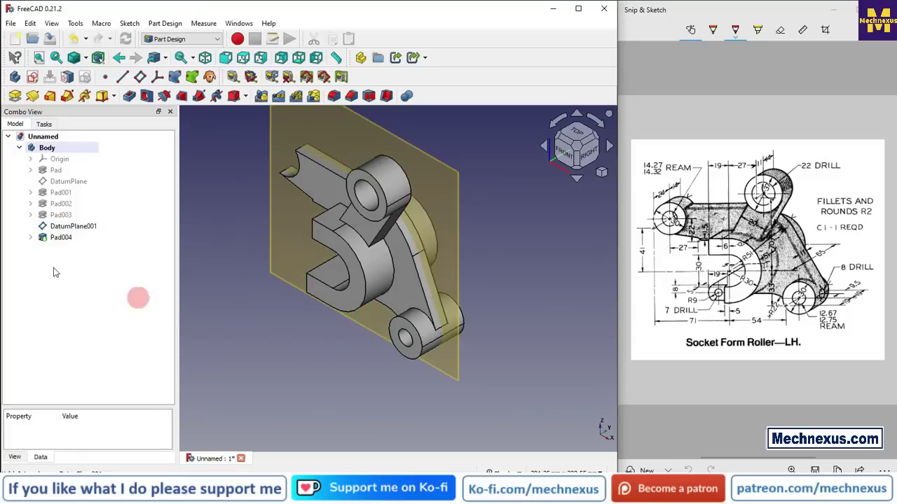
left_click(70, 228)
key("space")
left_click(270, 328)
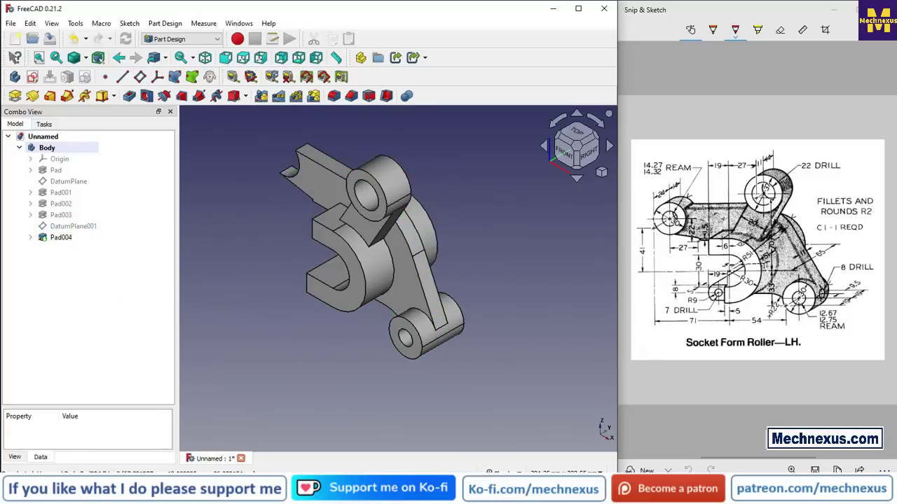
- Create a sketch on the horizontal arm's front face and project the concave arc at the arm's free end as external geometry
key("alt+Tab")
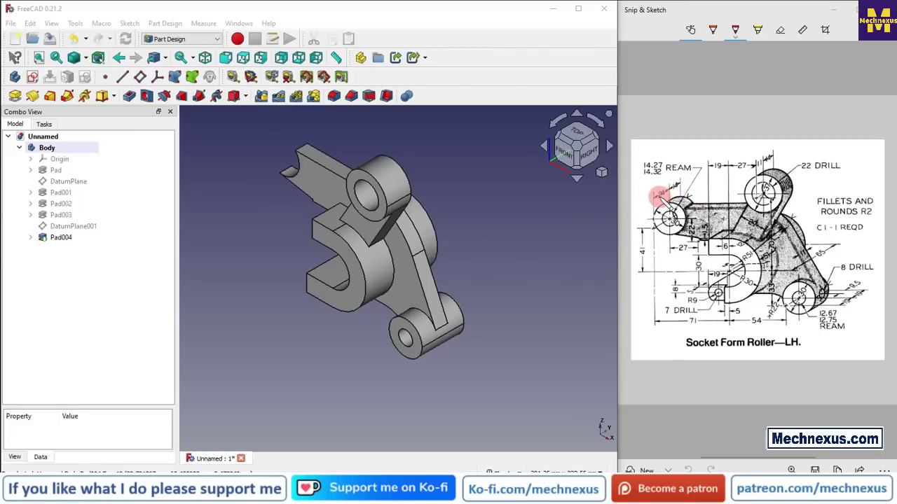
left_click(319, 193)
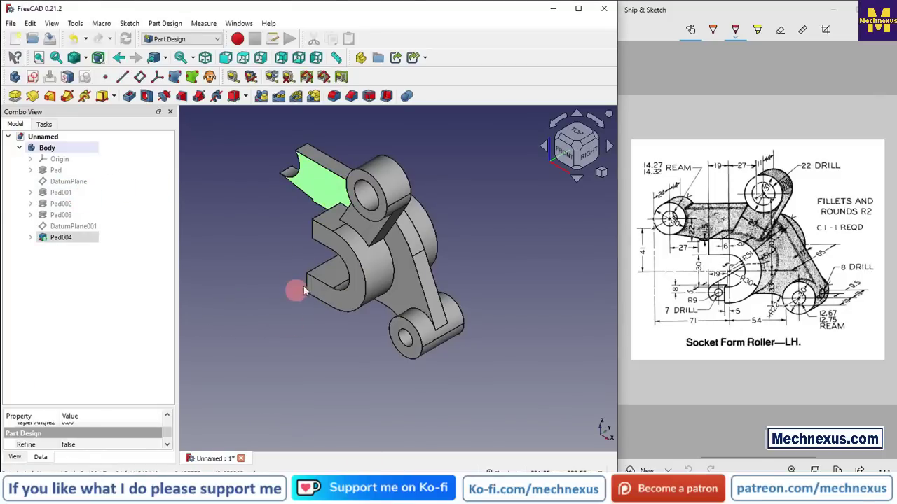
left_click(32, 79)
scroll(492, 310, "down", 3)
scroll(298, 353, "up", 4)
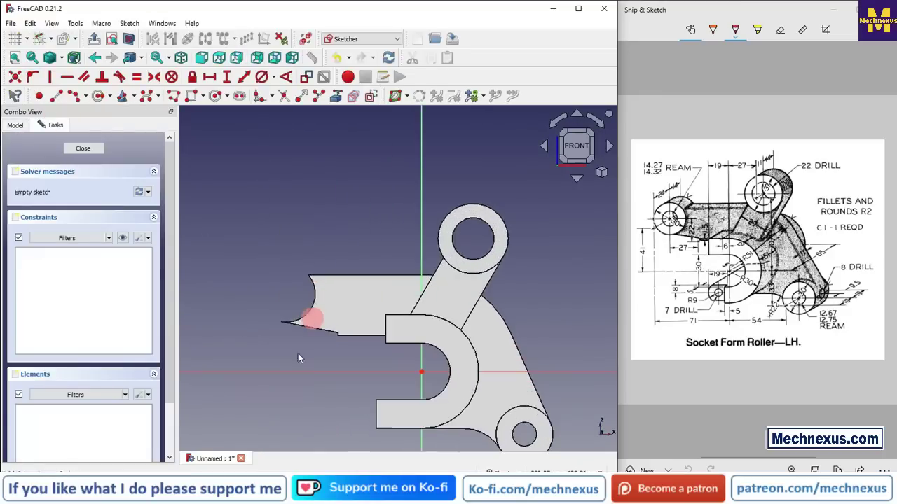
left_click(336, 96)
left_click(315, 293)
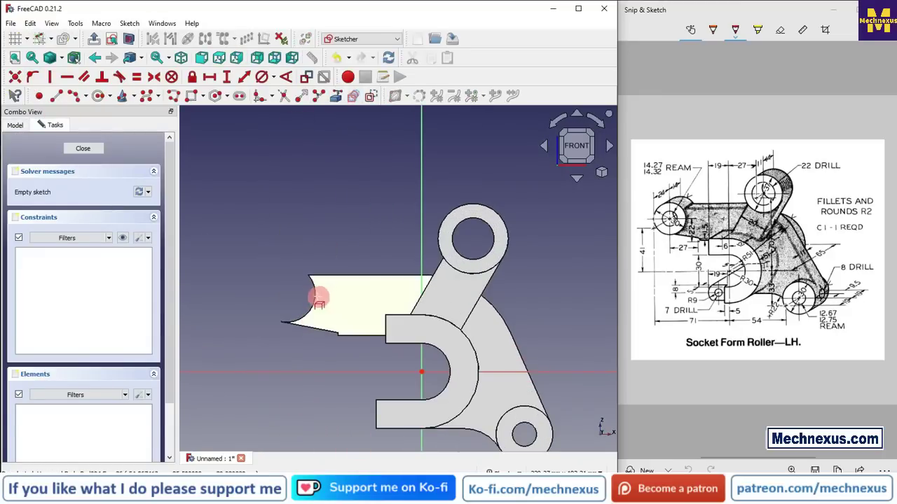
- Draw two concentric circles centred on the projected arc, the outer through its upper endpoint and the inner about 15 mm in diameter
scroll(277, 292, "up", 3)
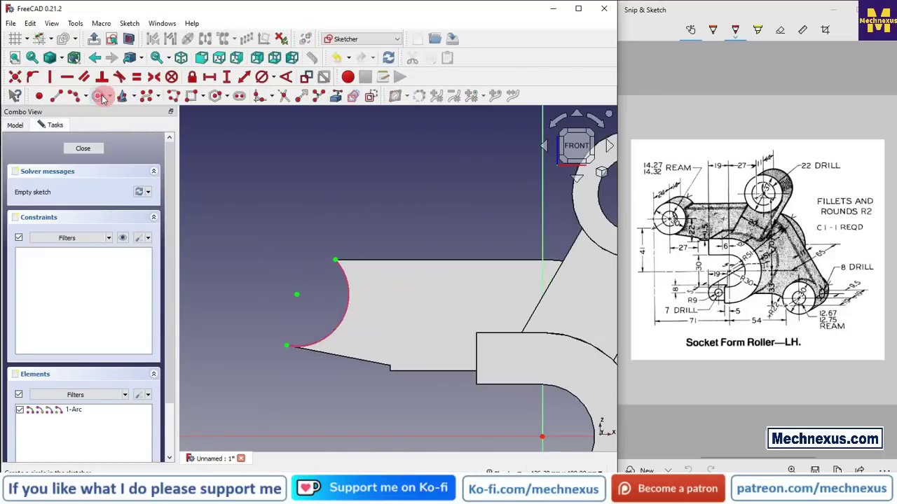
left_click(98, 96)
left_click(297, 294)
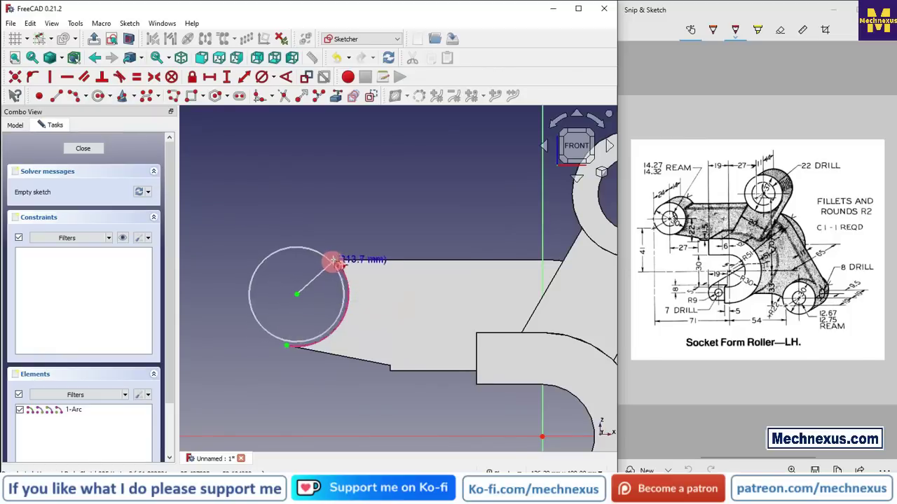
left_click(337, 261)
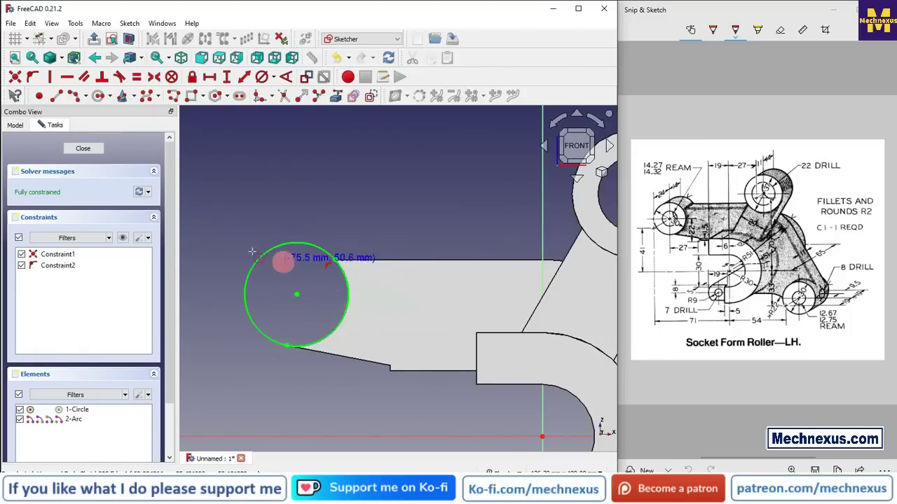
left_click(297, 294)
left_click(317, 275)
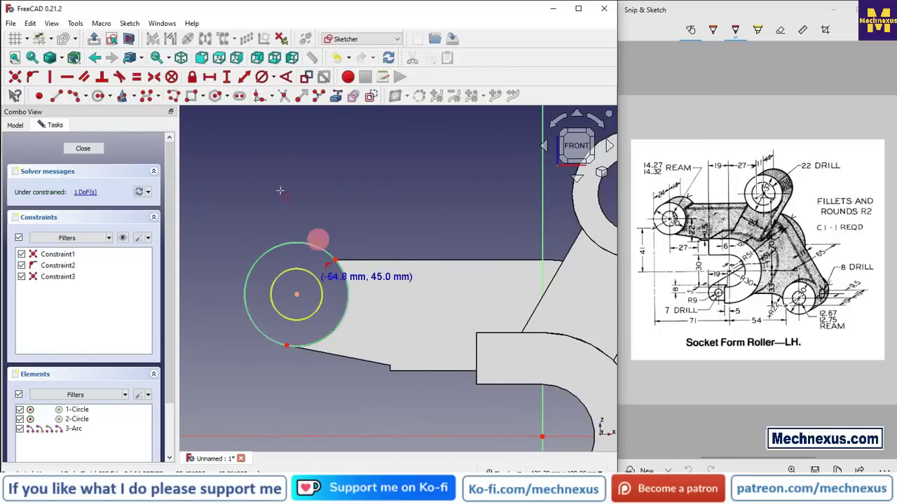
- Constrain the inner circle's diameter to 14.32 mm
left_click(263, 77)
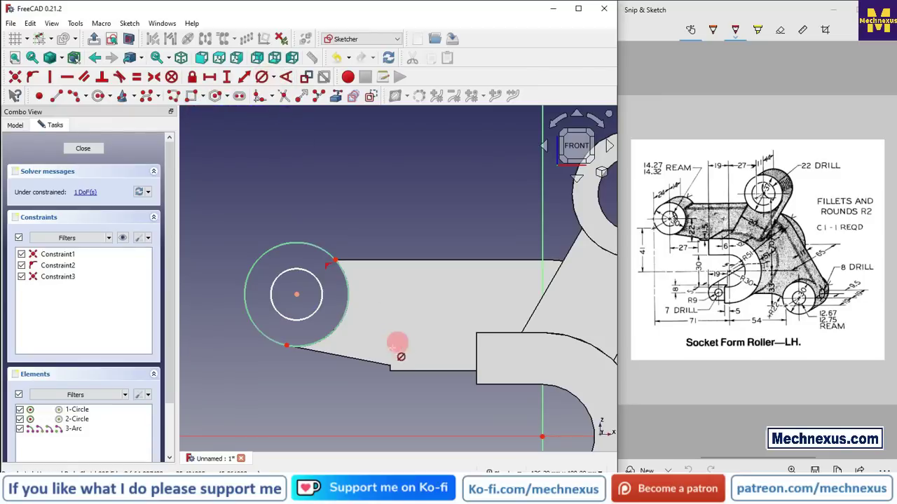
left_click(323, 295)
type("14.32mm")
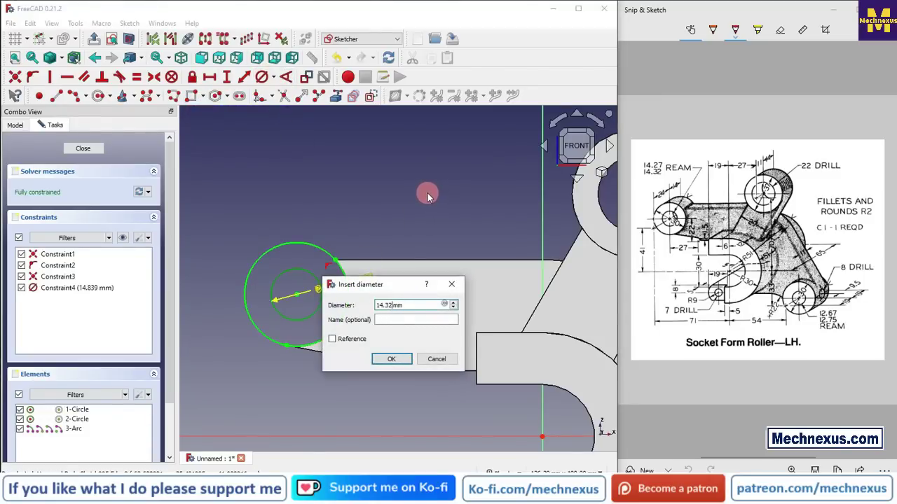
key("Return")
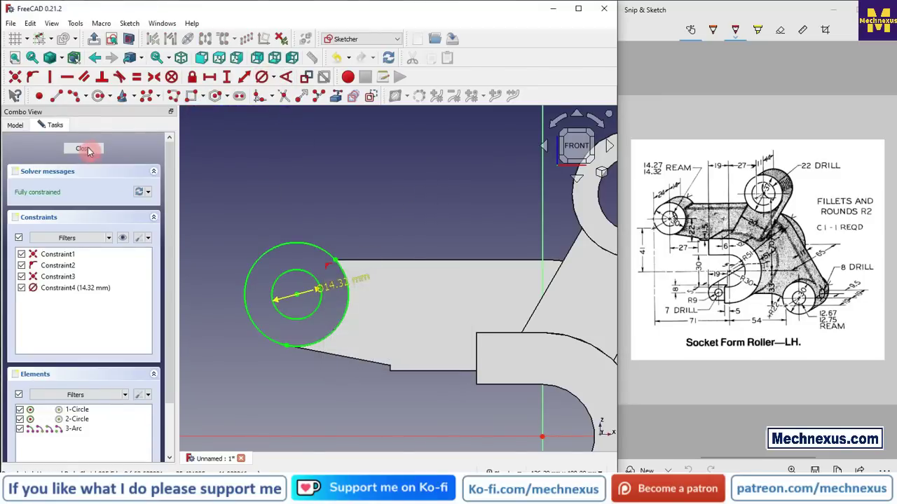